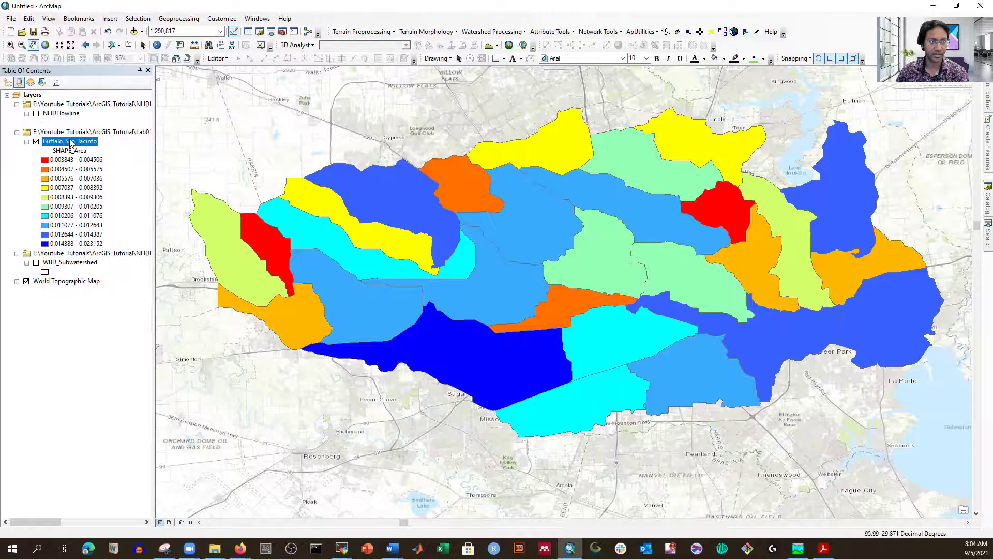
Step: Open the attribute table of the Buffalo_San_Jacinto layer and examine the HUC_8, HUC_10 and HUC_12 columns
right_click(70, 142)
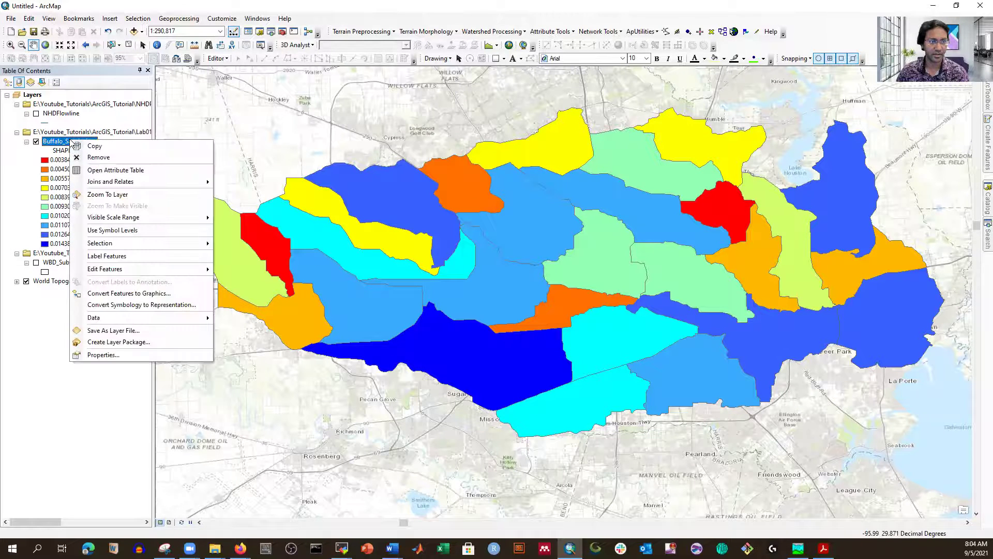
click(117, 175)
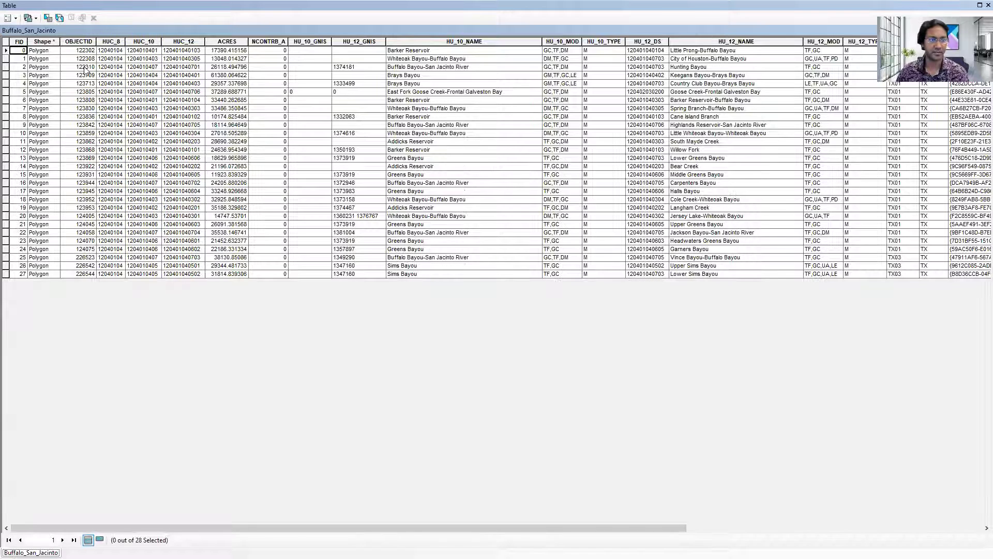
click(108, 41)
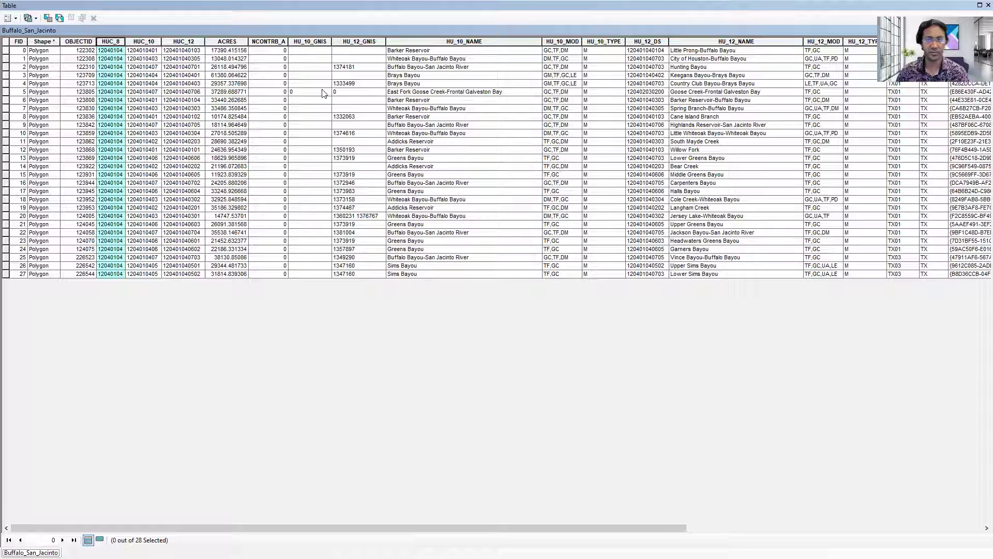
click(182, 91)
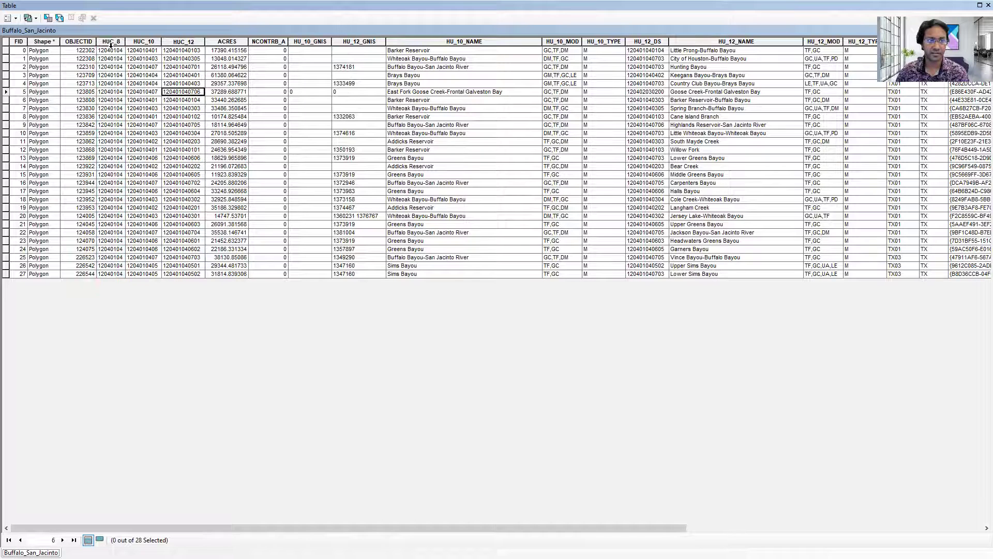
click(111, 42)
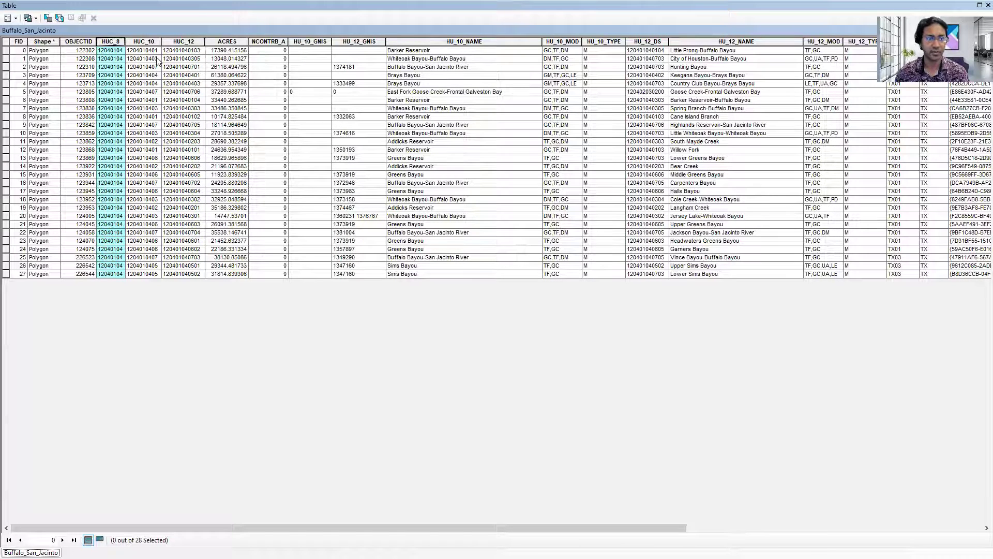
click(146, 42)
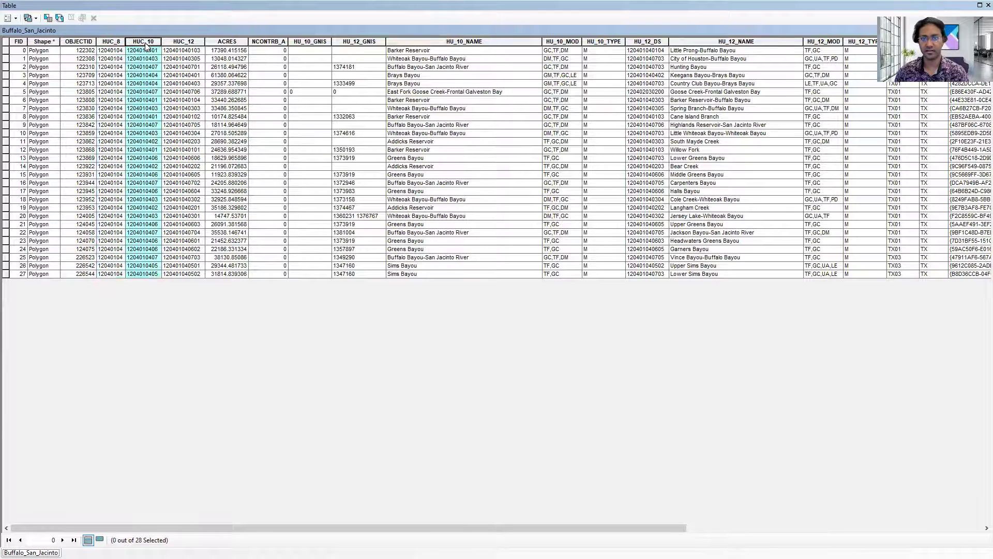
click(178, 42)
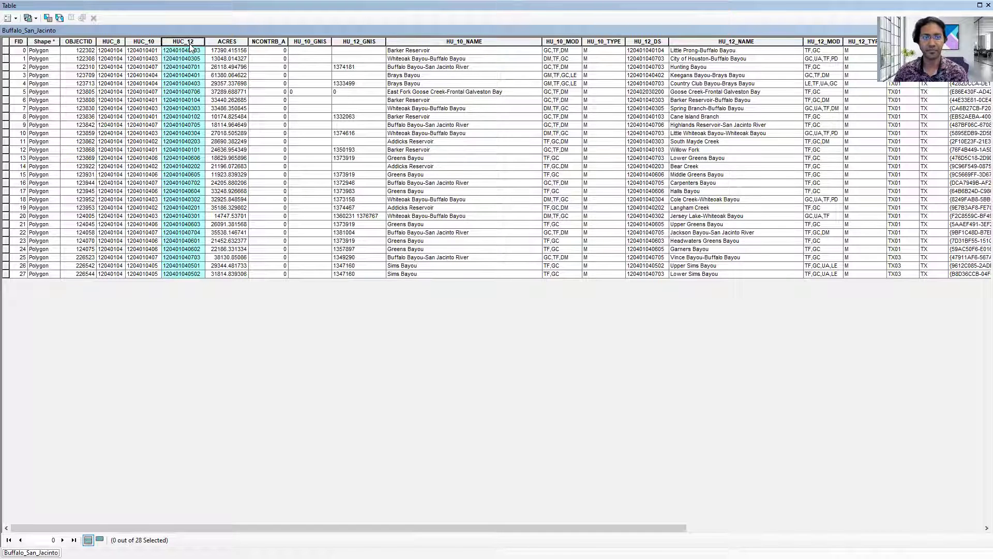
click(148, 45)
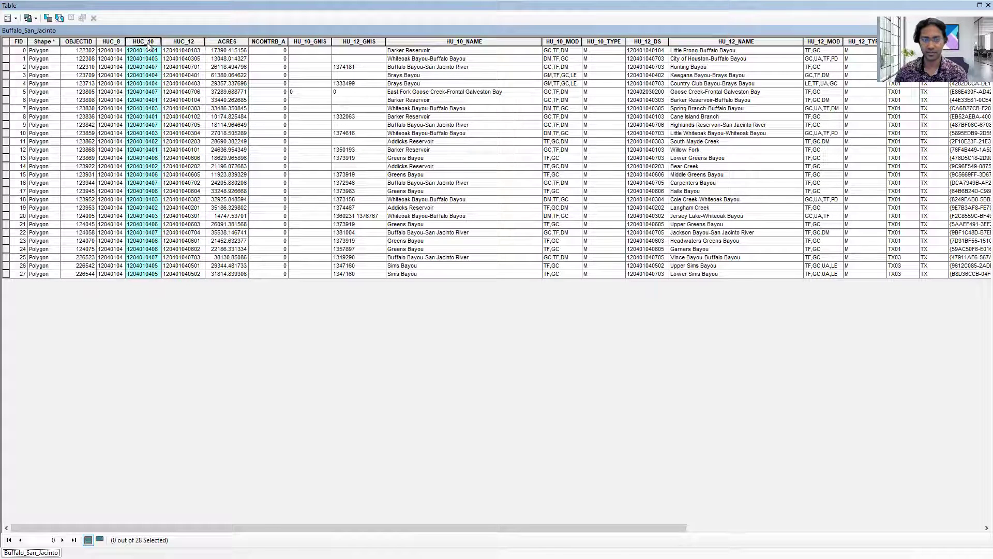
Step: Compare the HUC_10 codes of individual subwatershed rows with their HUC_12 codes, then review the HUC_10 and HUC_8 columns
click(186, 51)
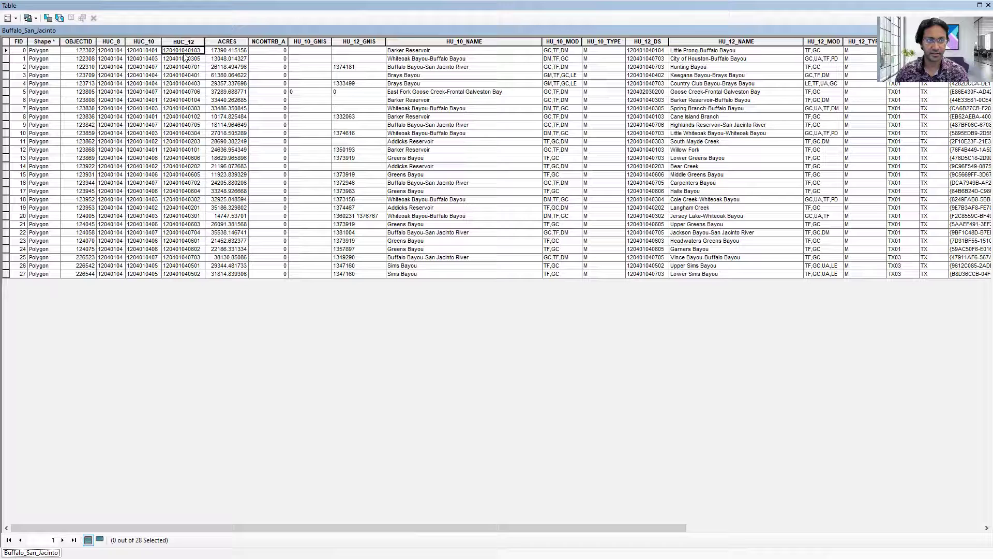
click(155, 52)
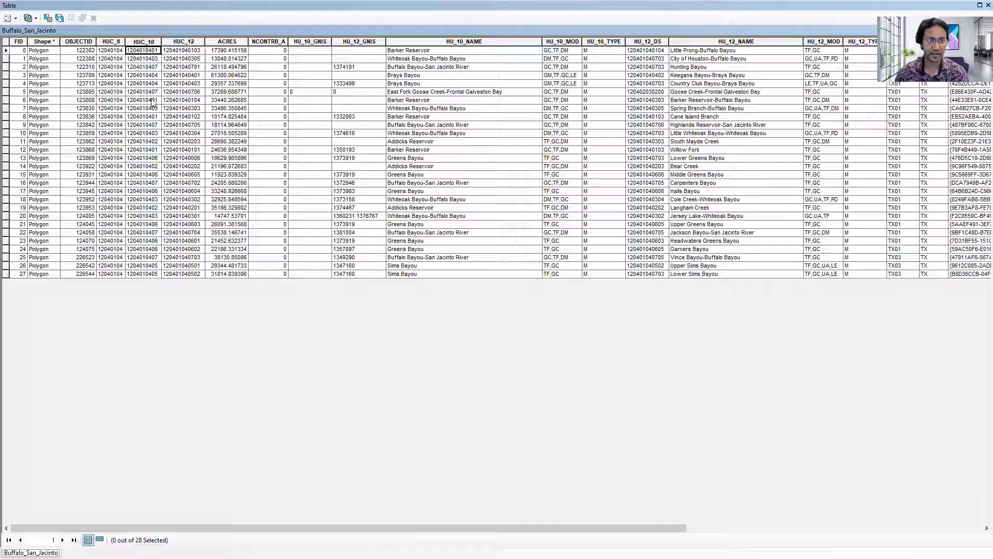
click(153, 102)
click(154, 117)
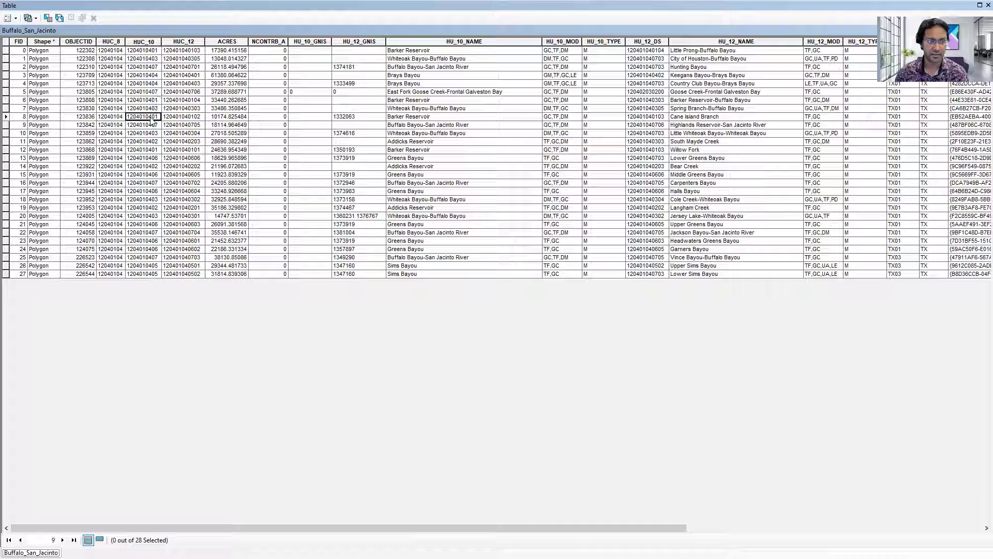
click(154, 150)
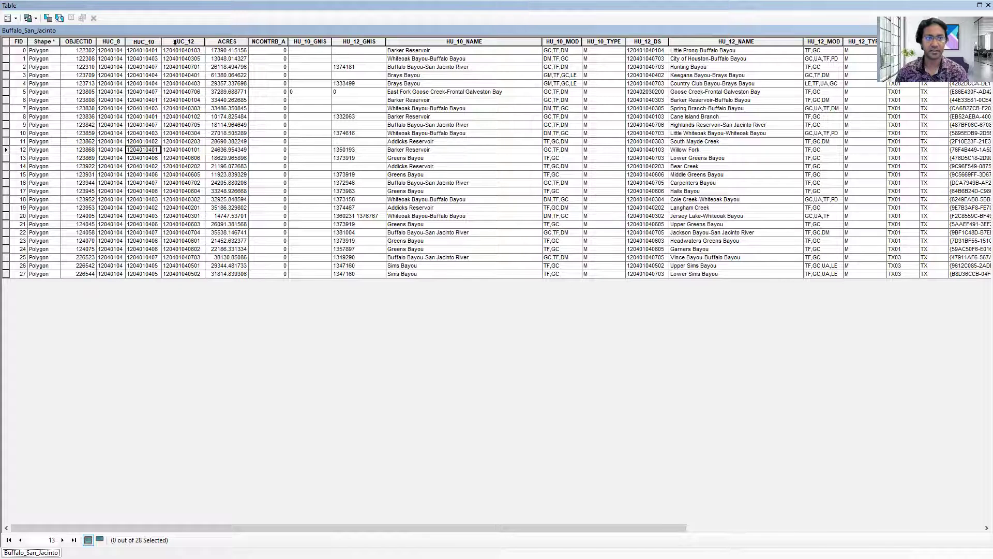
click(152, 42)
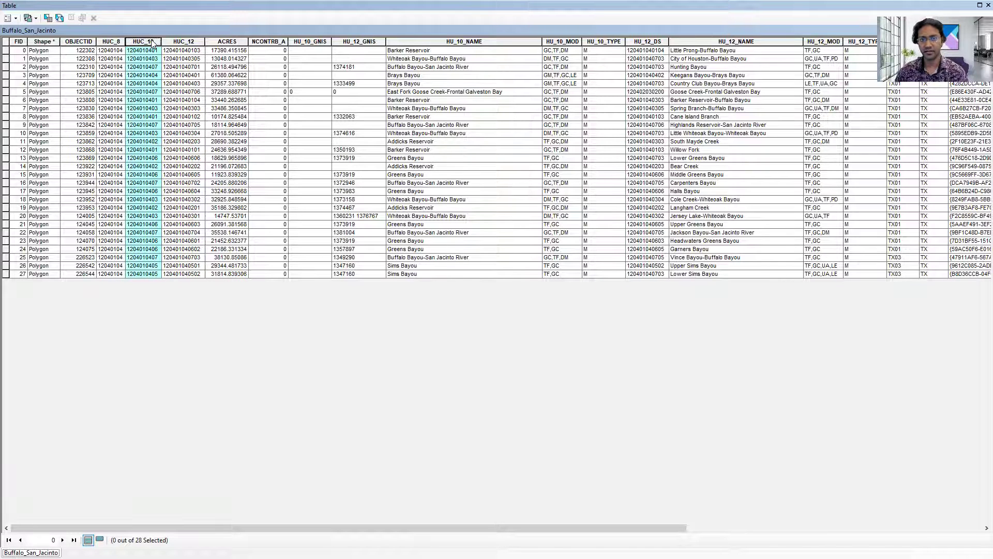
click(113, 42)
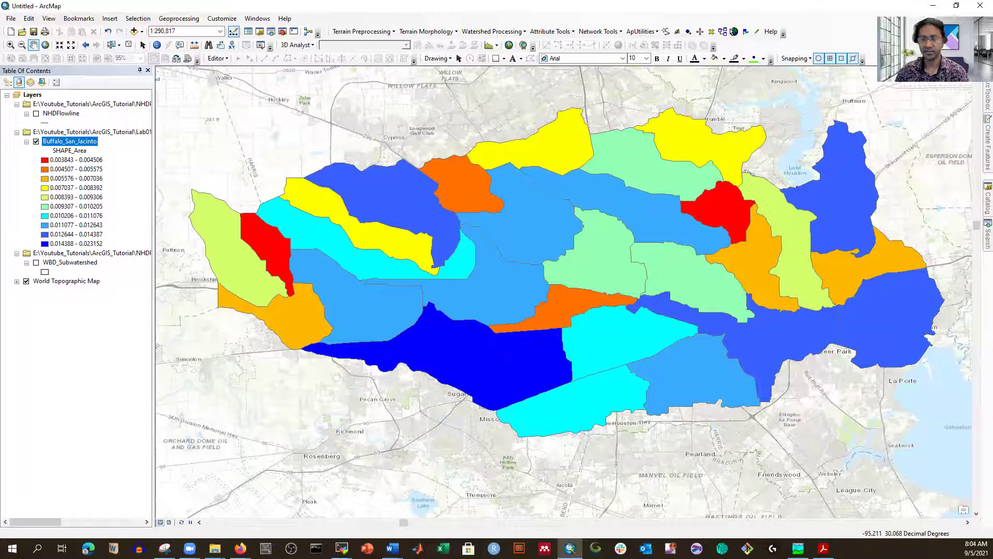
Step: Open the Dissolve tool from the Generalization toolset of the Data Management Tools
click(979, 96)
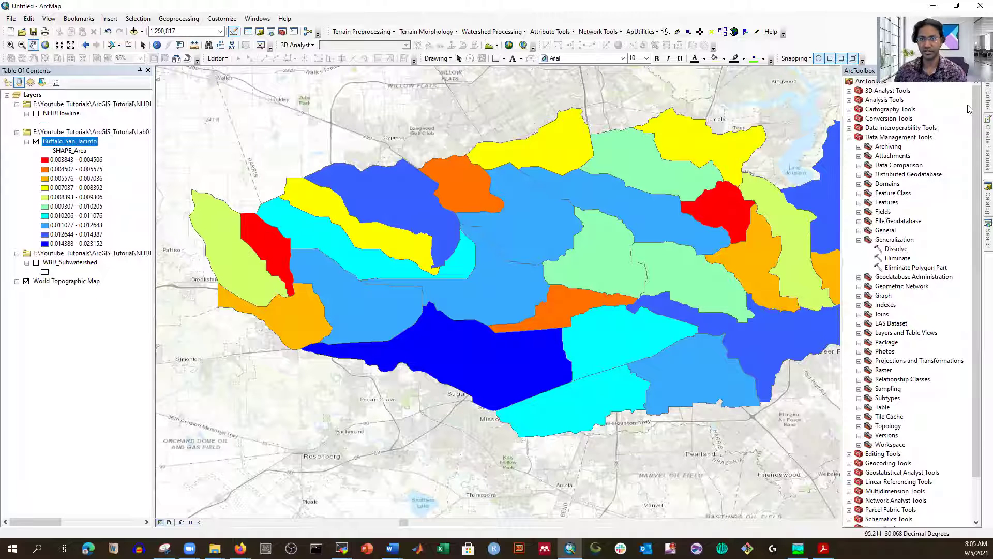
click(859, 239)
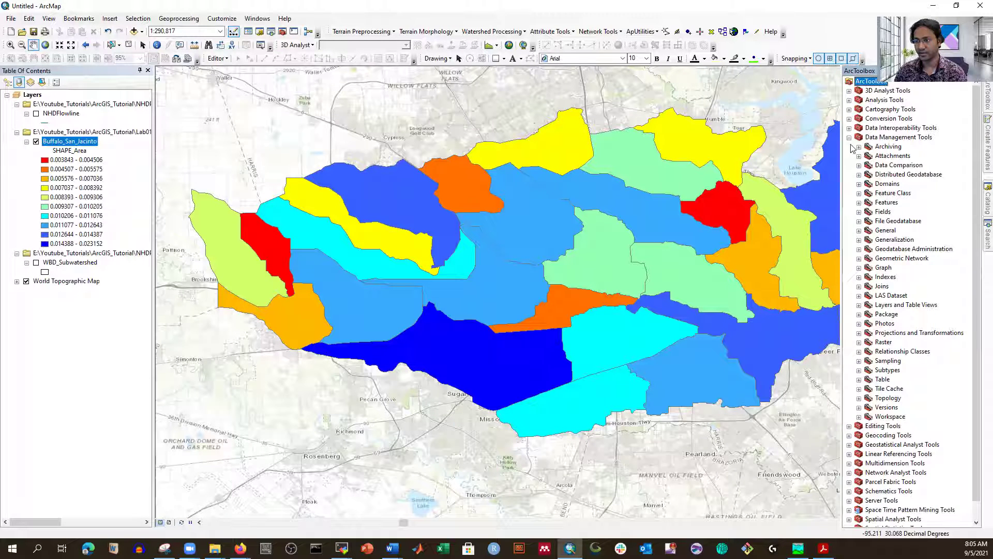
click(849, 137)
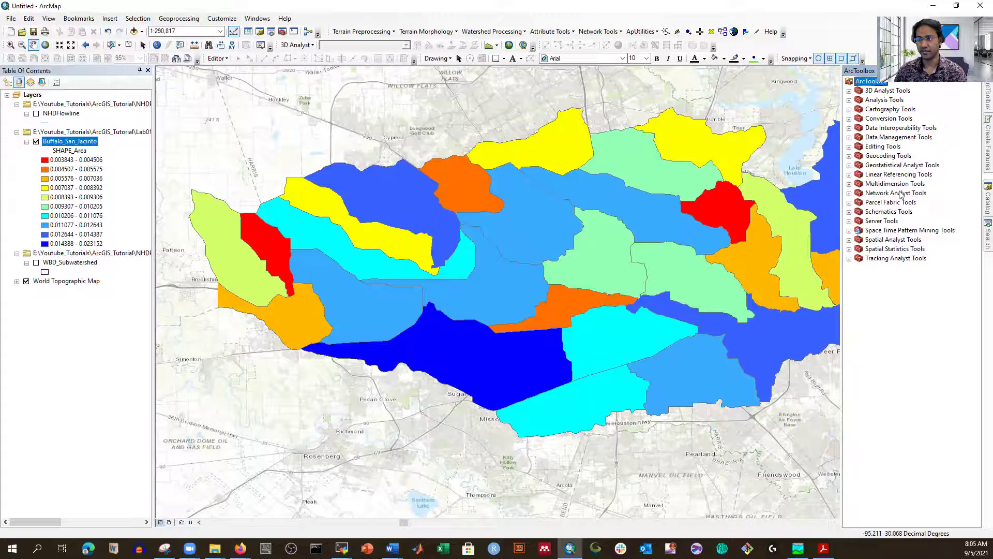
click(849, 137)
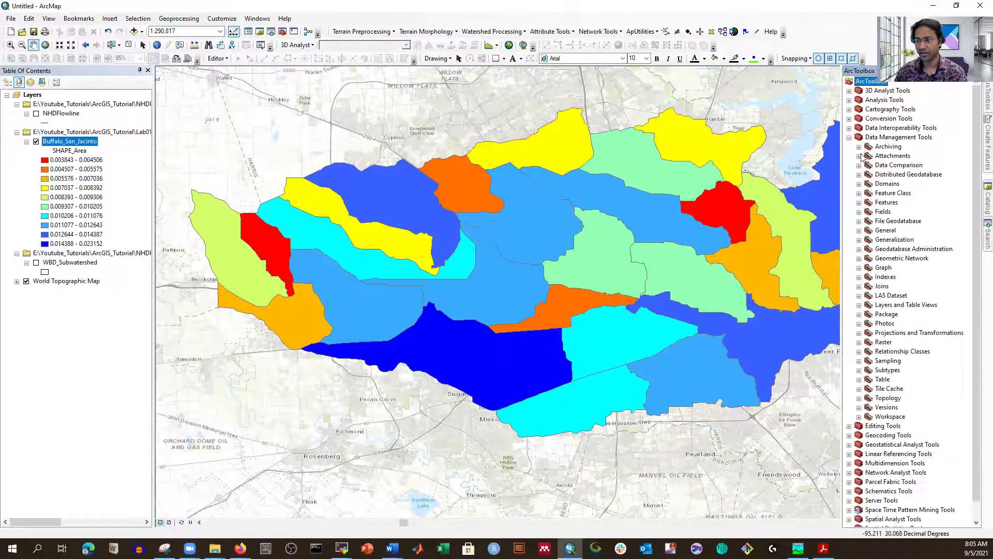
click(858, 240)
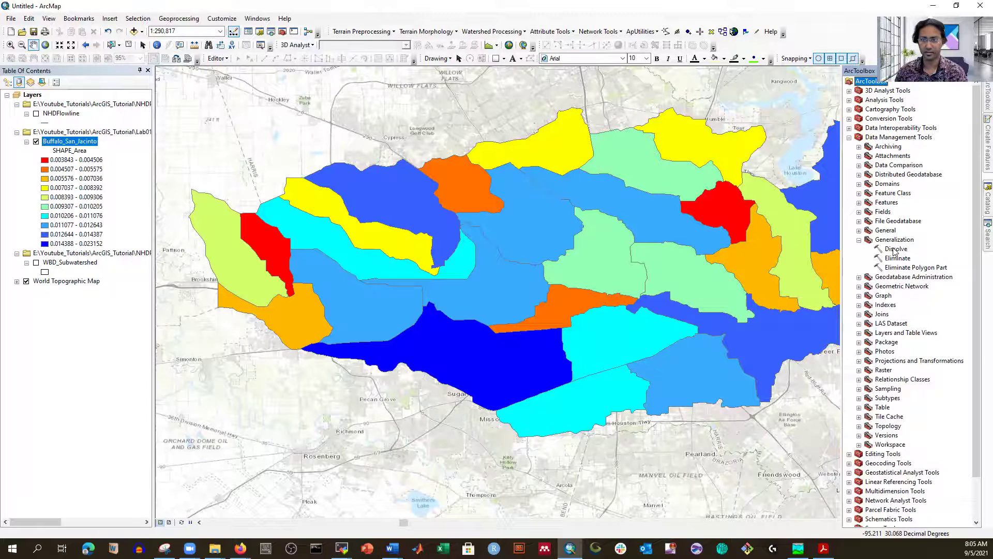
double_click(895, 249)
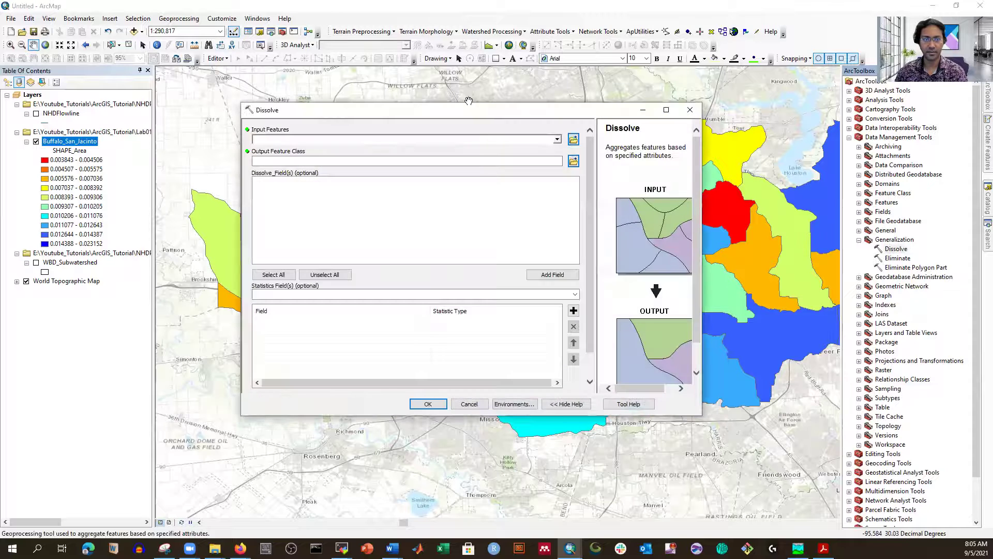
drag(418, 110, 458, 102)
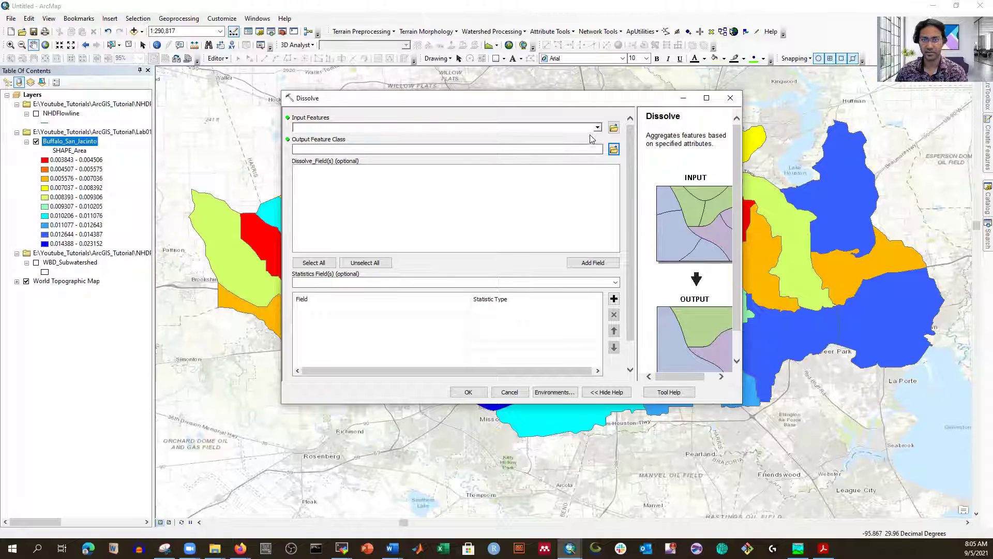
Step: Set Buffalo_San_Jacinto as the input features and HUC_8 as the dissolve field
click(598, 128)
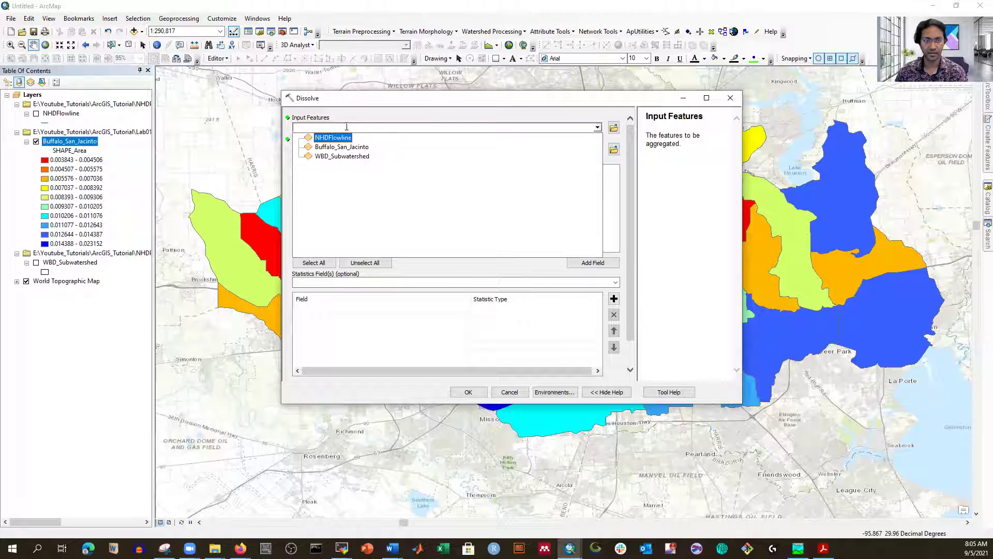
click(331, 149)
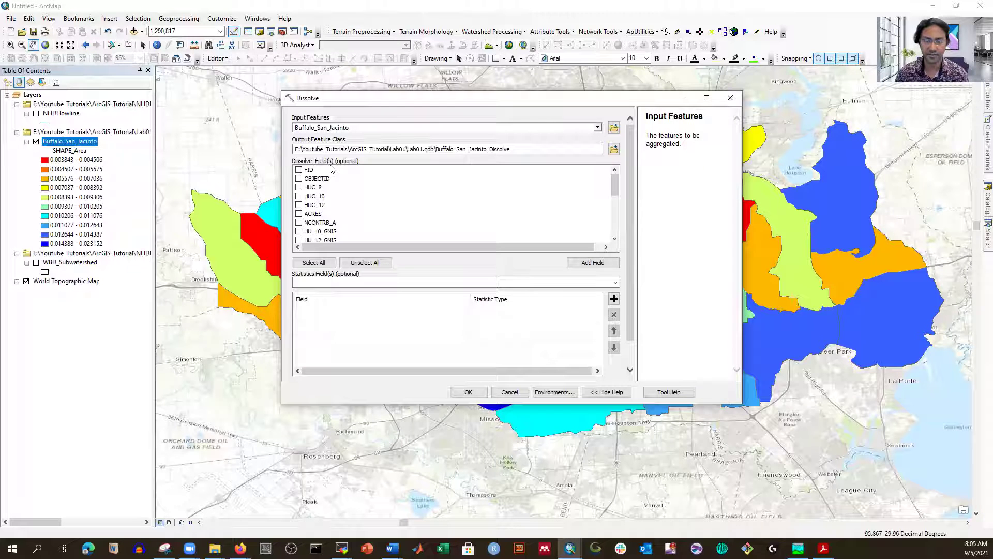
click(299, 187)
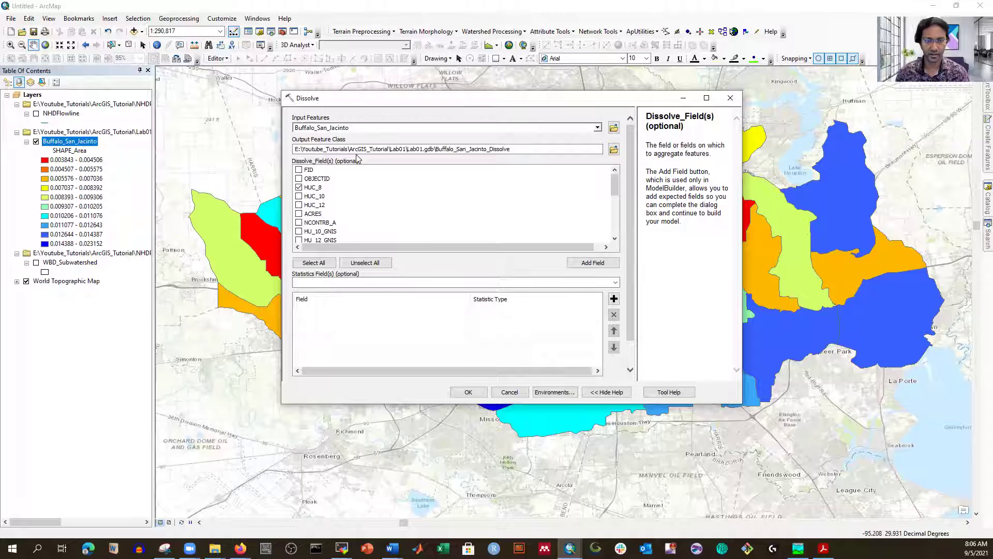
scroll(343, 207, down, 2)
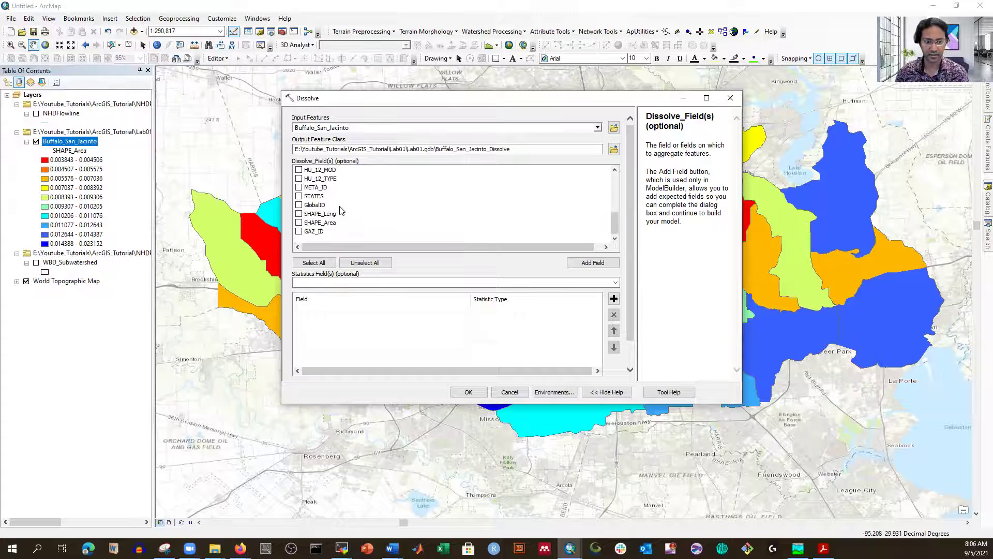
scroll(343, 207, up, 2)
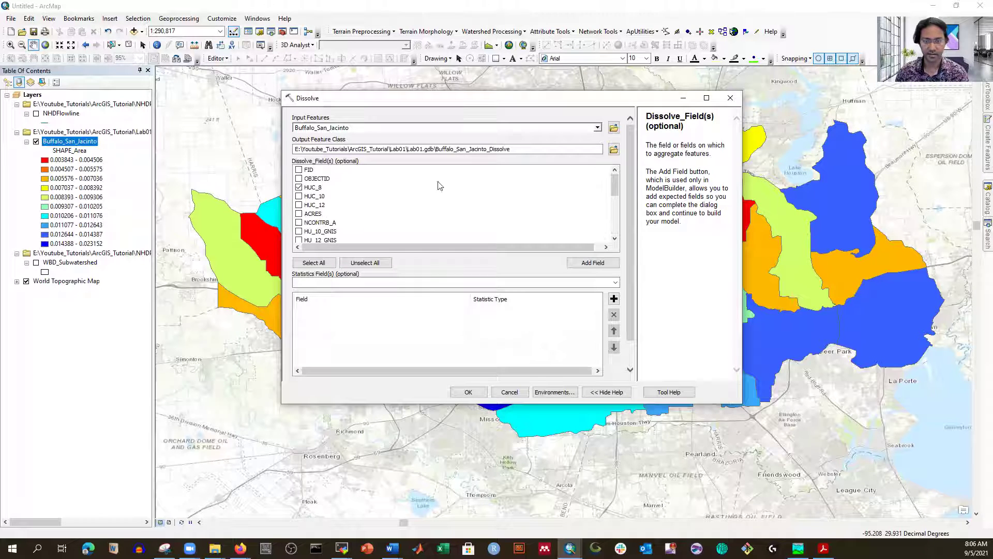
Step: Browse for the output feature class location to the Buffalo_SanJacinto folder in E:\Youtube_Tutorials\ArcGIS_Tutorial\Lab01
click(613, 150)
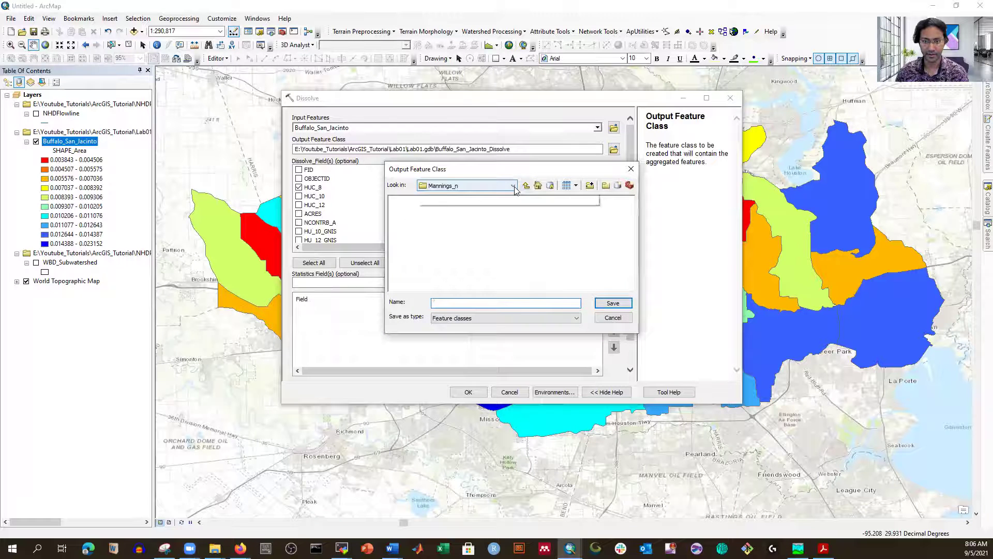
click(514, 187)
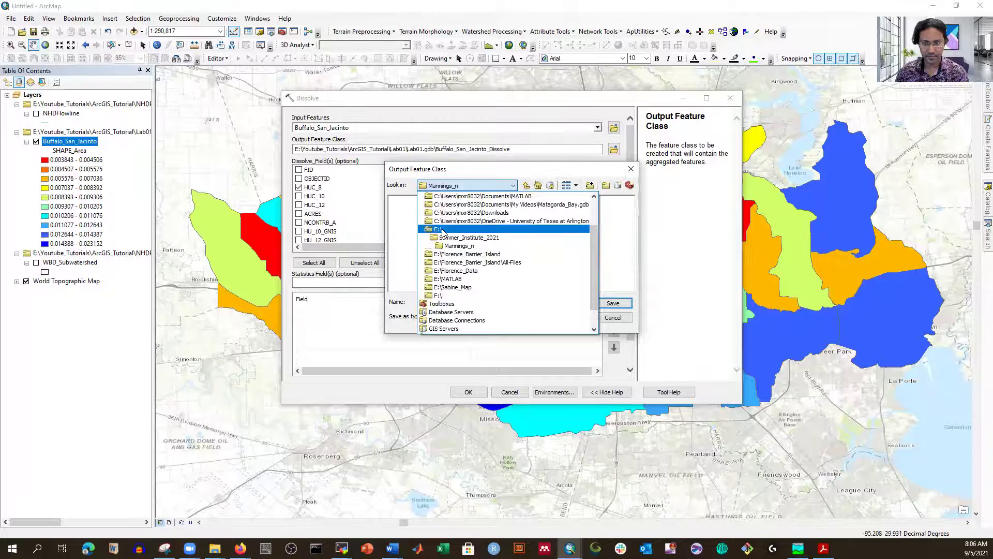
click(443, 230)
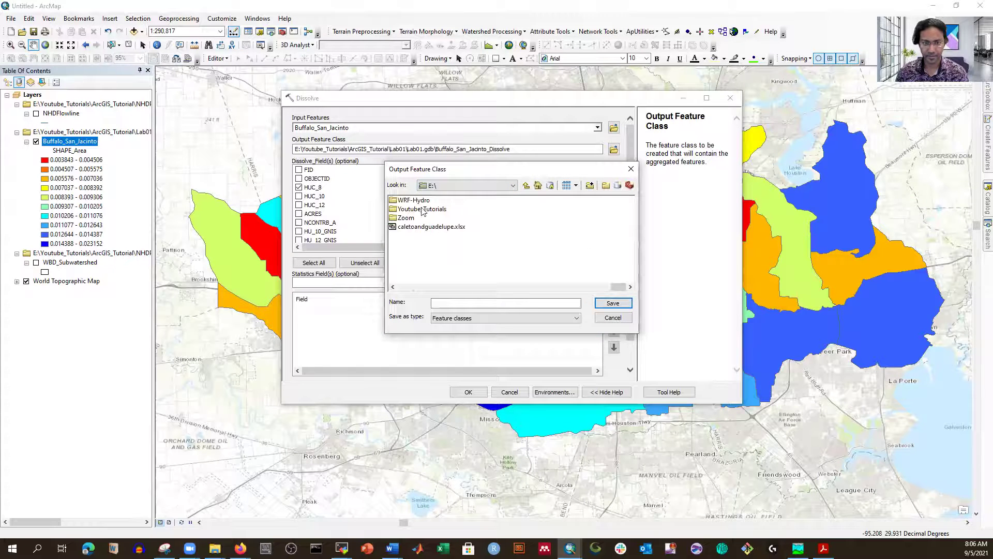
double_click(422, 210)
double_click(409, 201)
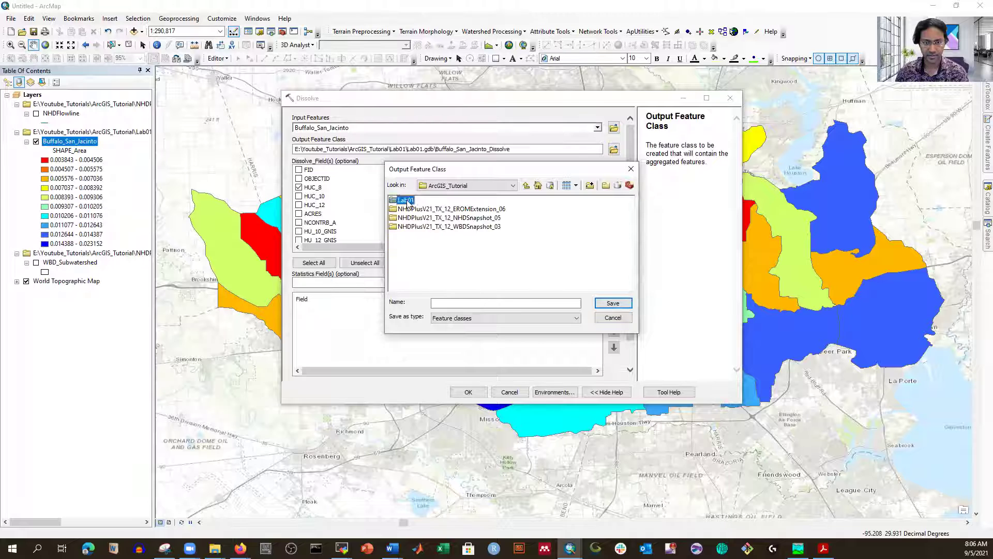
double_click(406, 201)
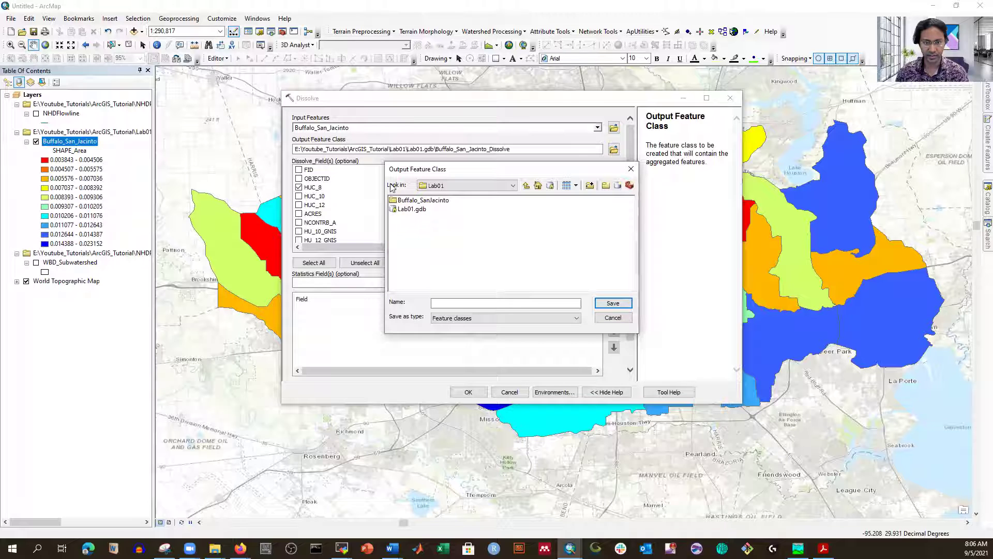
double_click(432, 202)
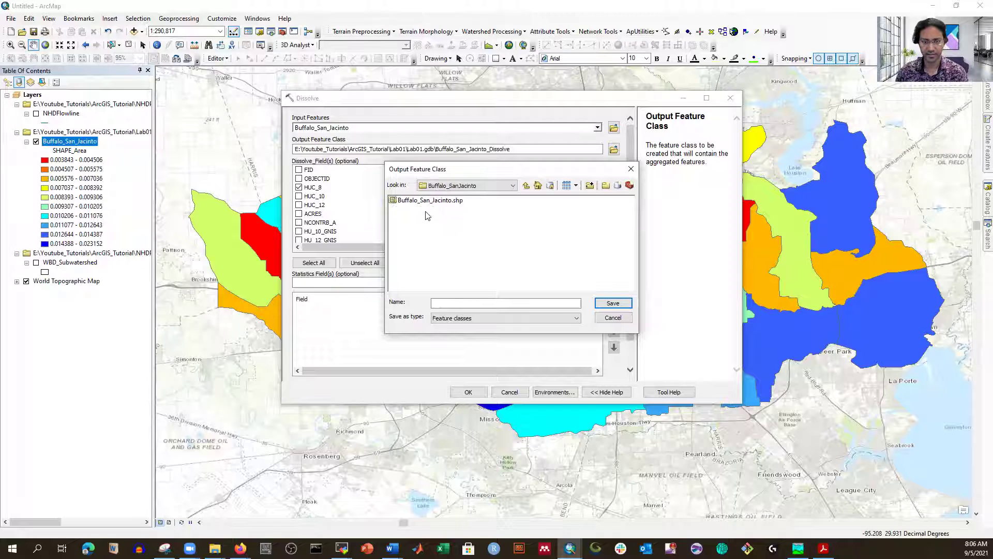
Step: Name the output feature class San_Jacinto_Watershed
click(467, 305)
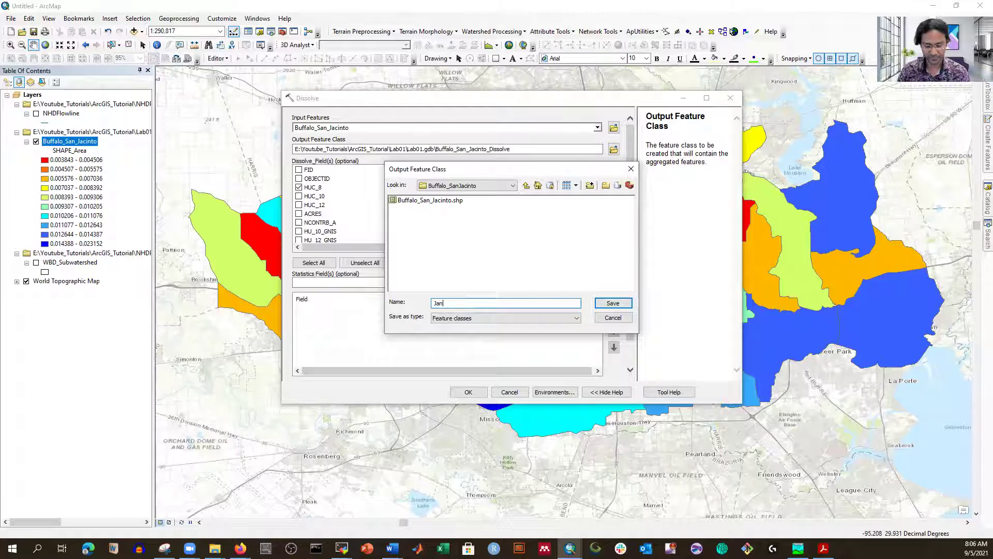
key(BackSpace)
key(BackSpace)
key(BackSpace)
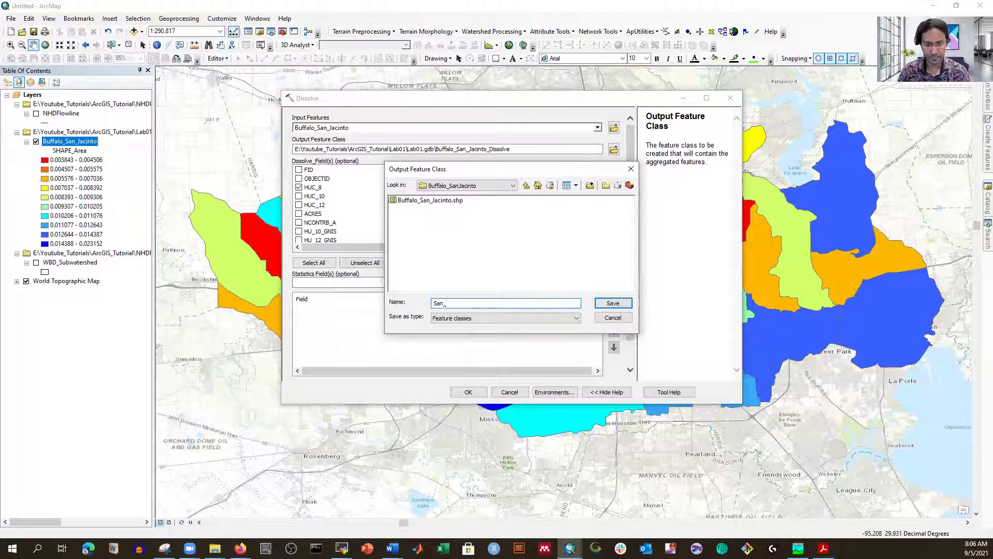
text(cinto_Watershed)
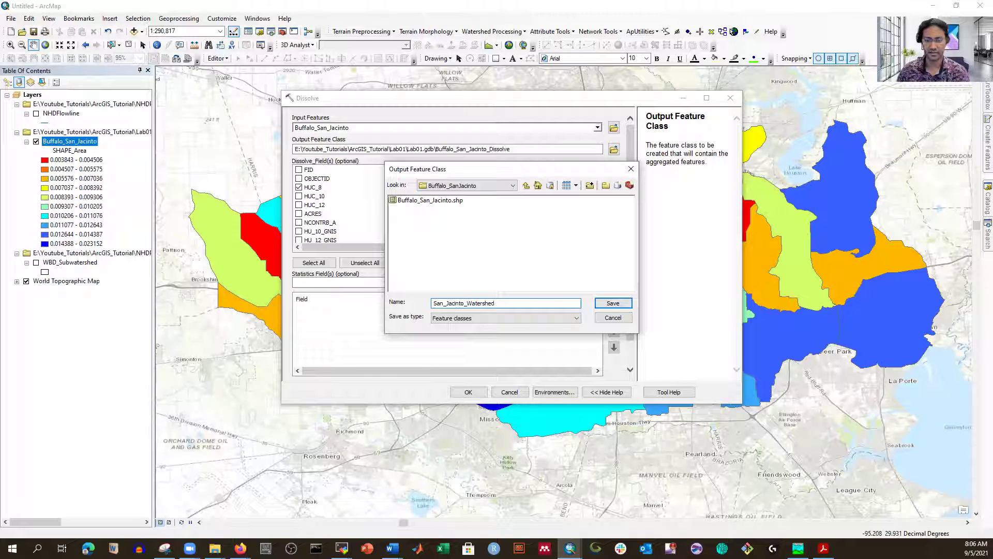
Step: Save the San_Jacinto_Watershed output location and run the Dissolve on HUC_8
click(613, 302)
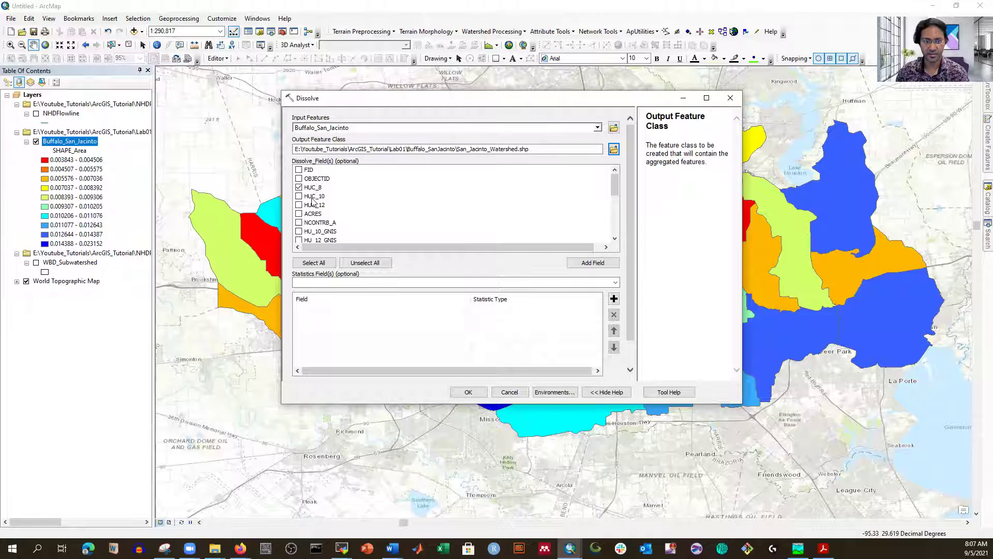
click(468, 393)
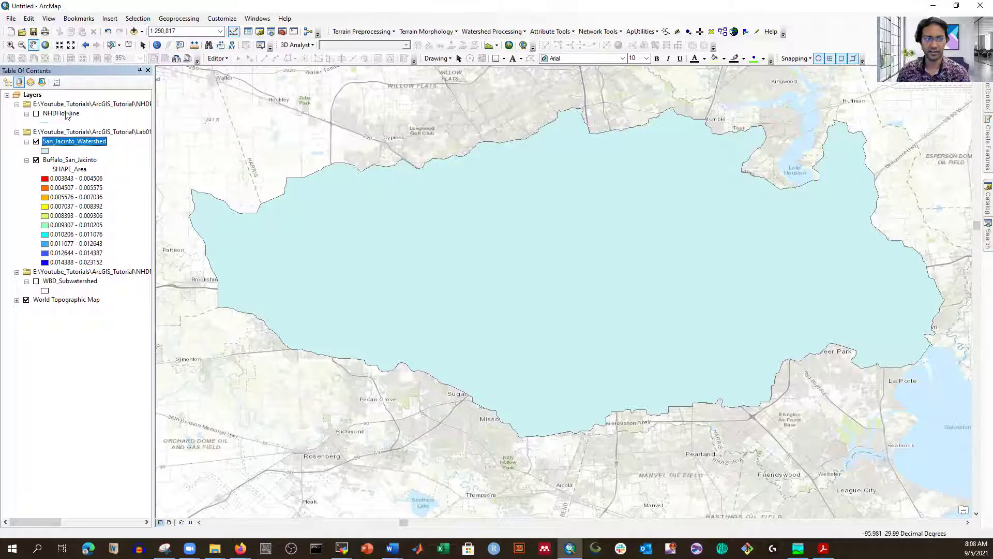
Step: Symbolize San_Jacinto_Watershed as a hollow polygon with a red outline of width 2
click(44, 150)
click(131, 234)
double_click(337, 232)
text(2)
click(344, 250)
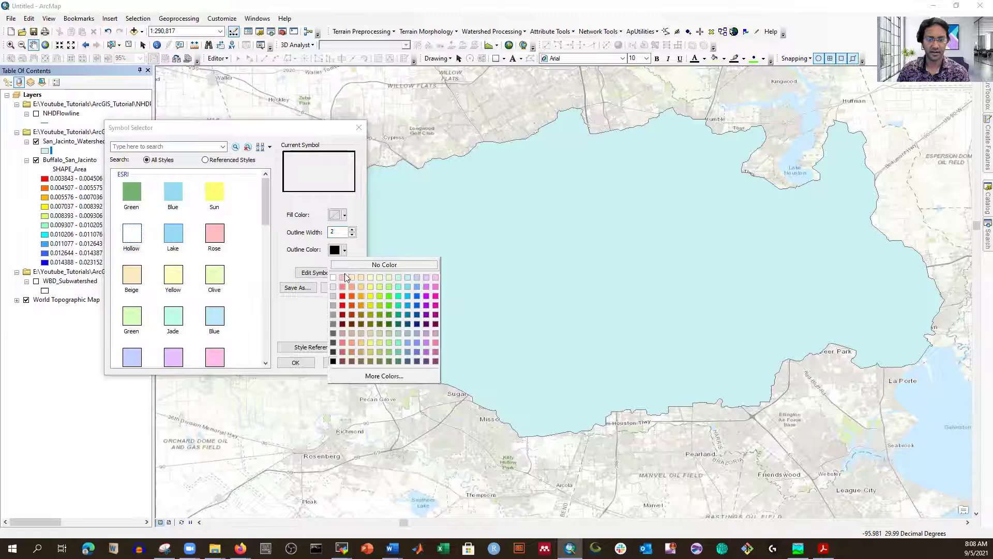
click(342, 296)
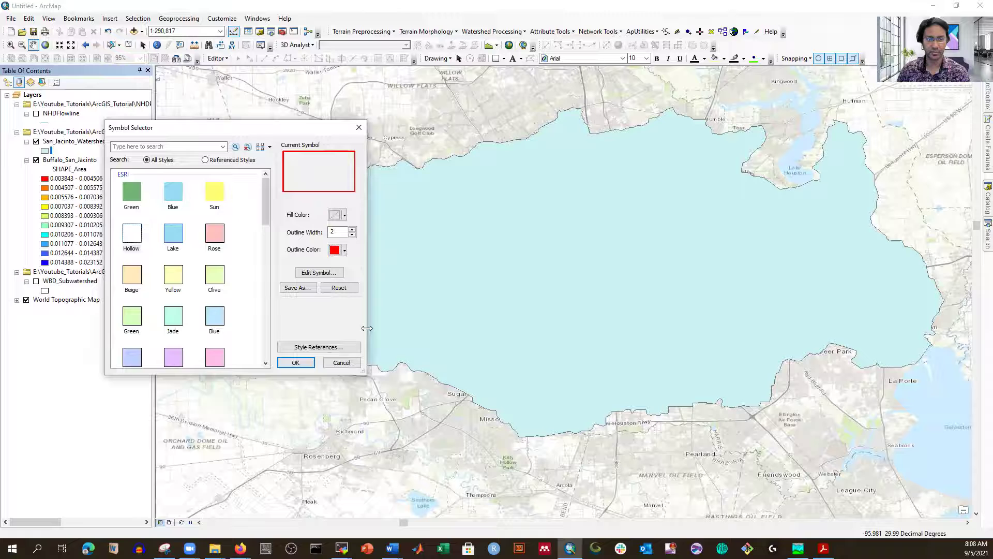
click(296, 363)
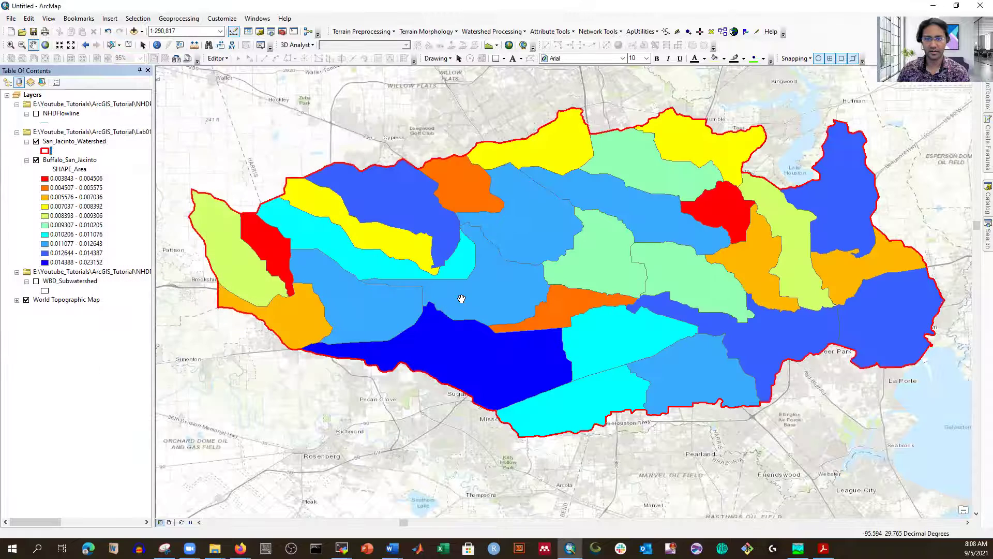
Step: Examine the San_Jacinto_Watershed outline and attribute table with Buffalo_San_Jacinto hidden, and turn that layer back on
click(35, 161)
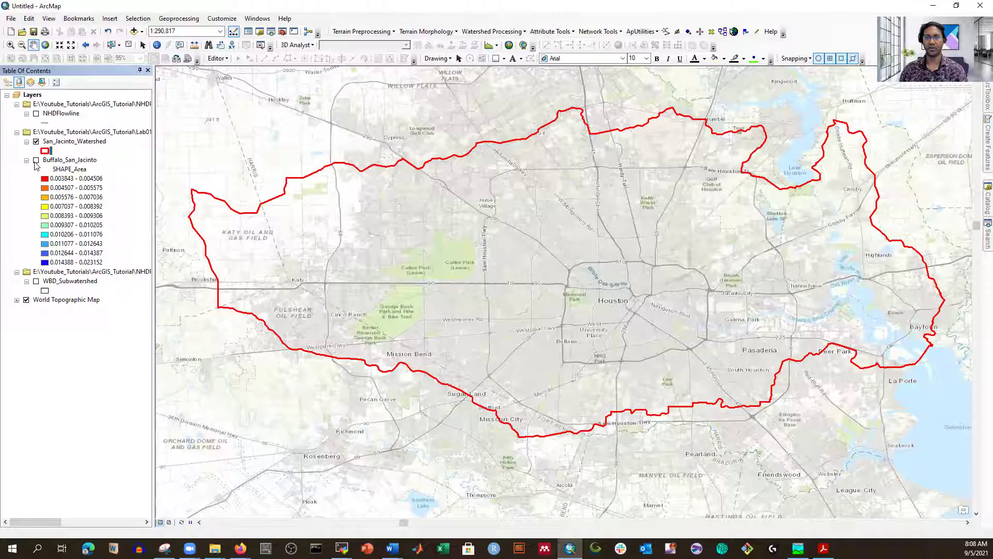
right_click(70, 142)
click(93, 173)
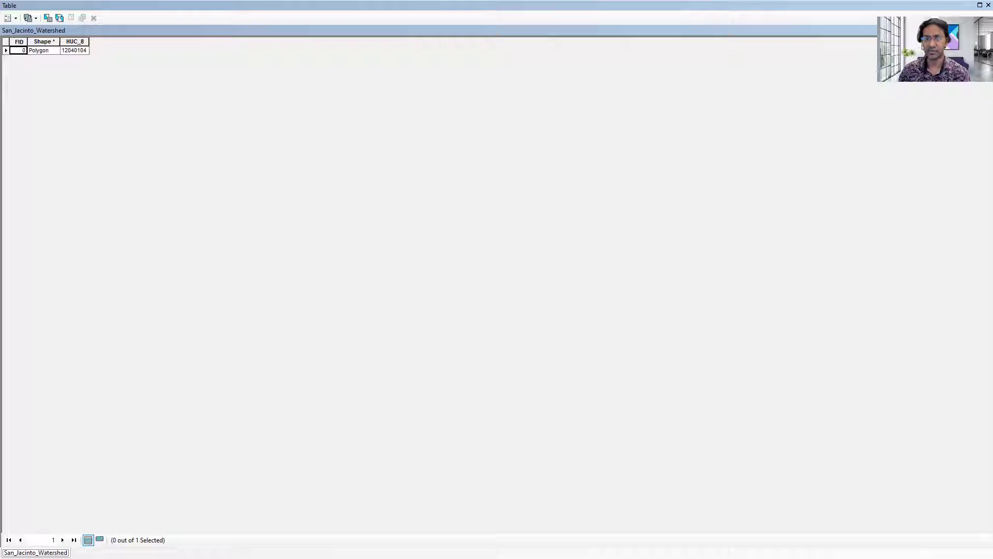
click(988, 4)
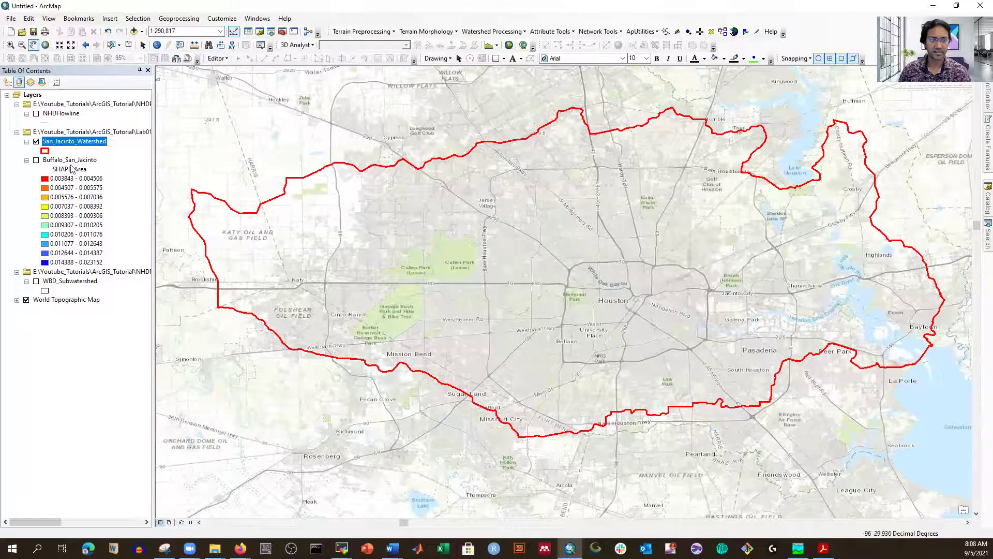
click(36, 160)
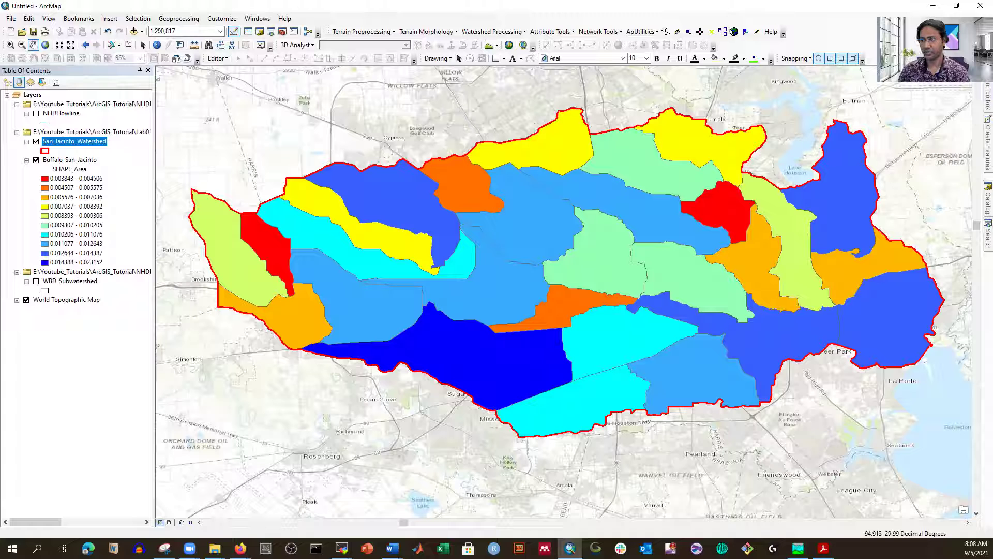
Step: Open the Dissolve tool again with Buffalo_San_Jacinto as the input features and HUC_10 as the dissolve field
mouse_move(986, 98)
click(896, 250)
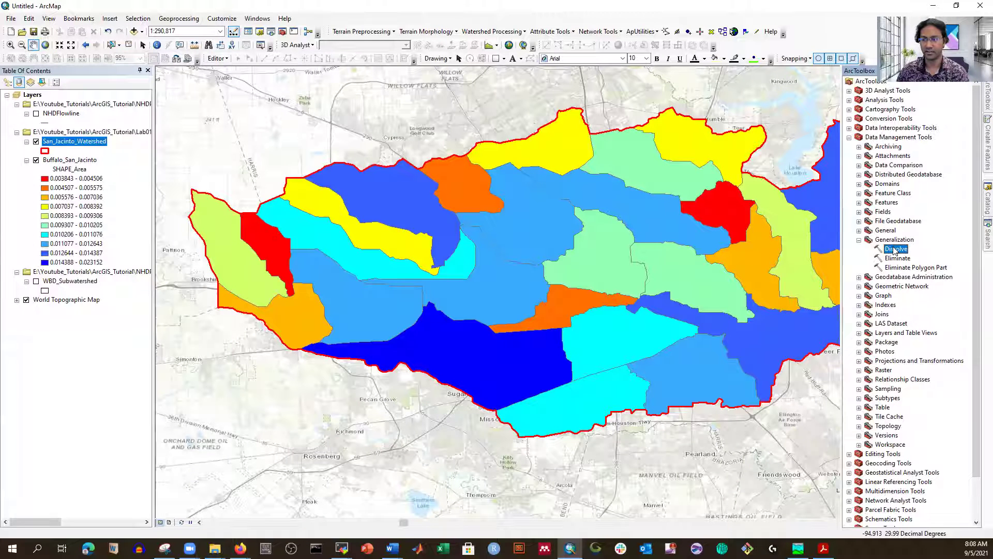
double_click(895, 251)
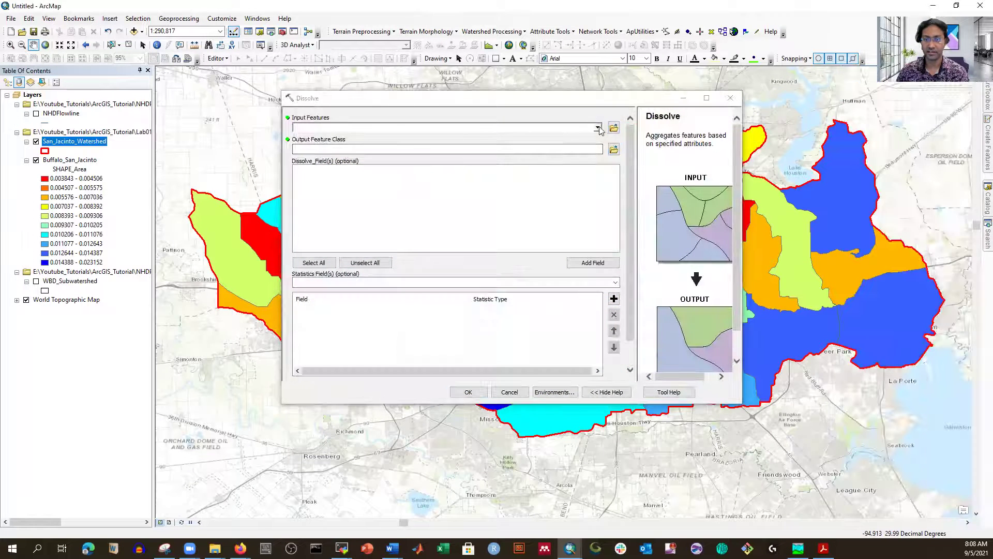
click(597, 129)
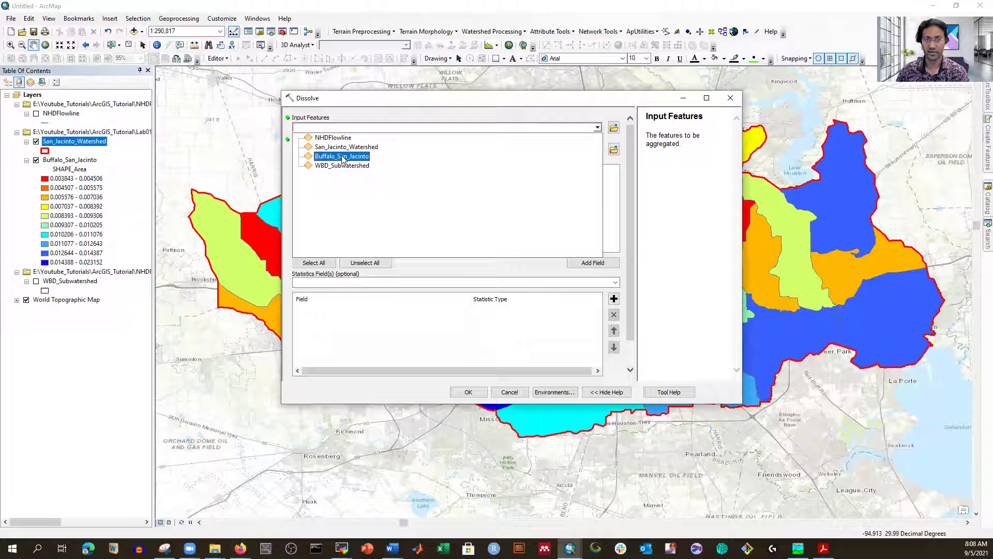
click(341, 157)
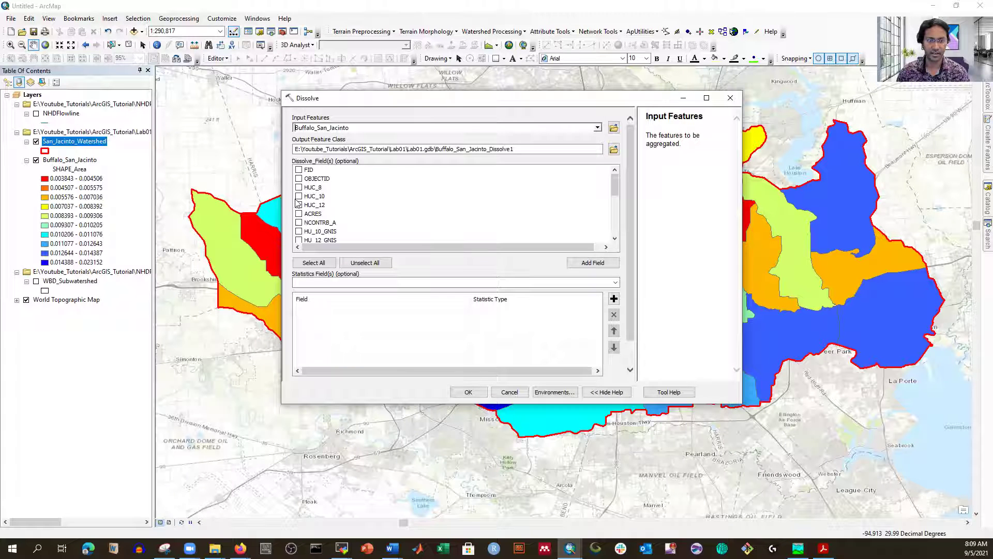
click(299, 196)
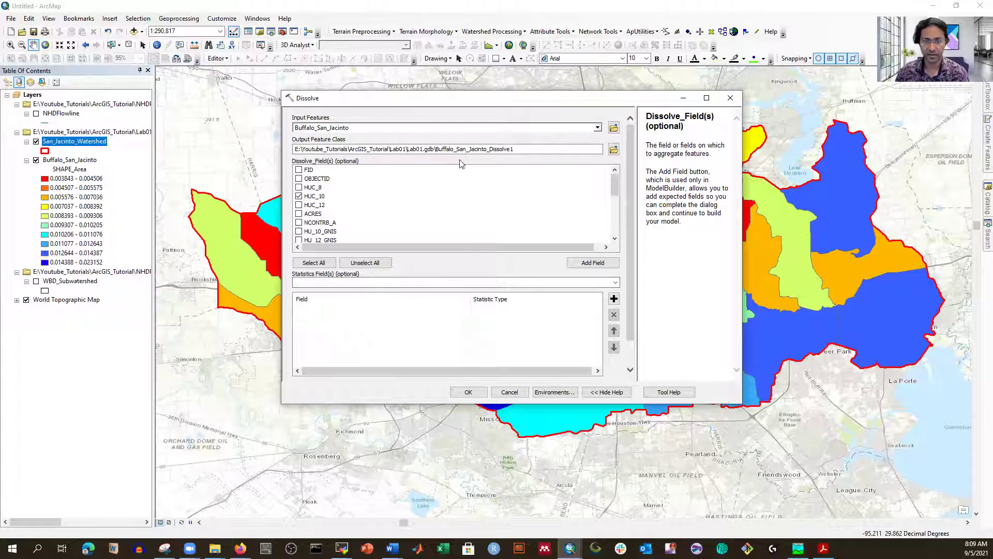
Step: Save the output as San_Jacinto_SubWatershed.shp in the Buffalo_SanJacinto folder and run the Dissolve
click(596, 146)
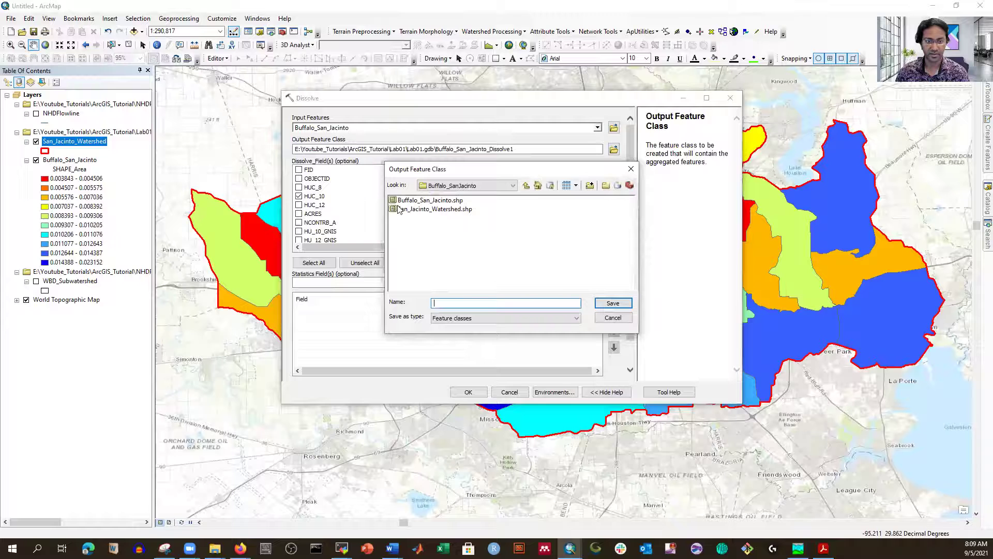
click(434, 209)
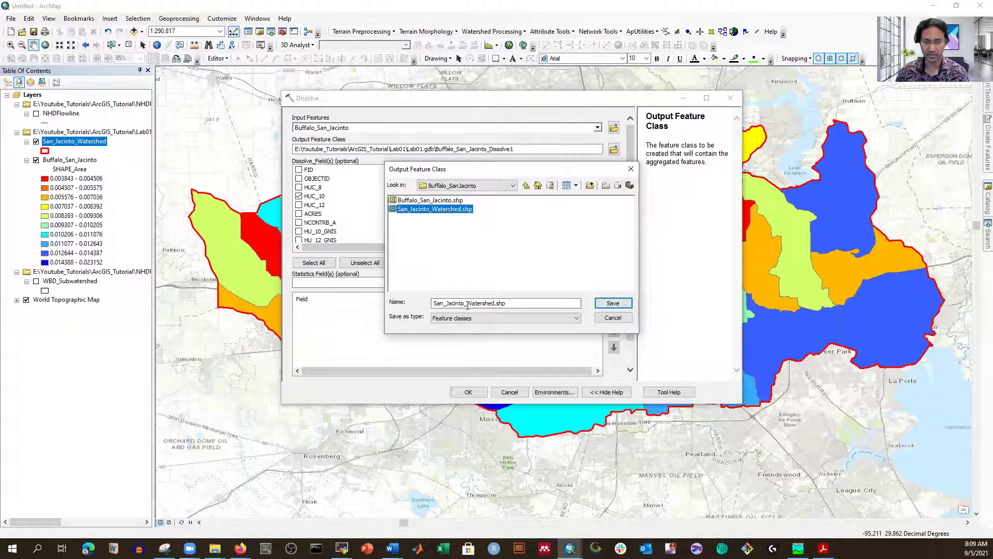
click(468, 305)
text(Sub)
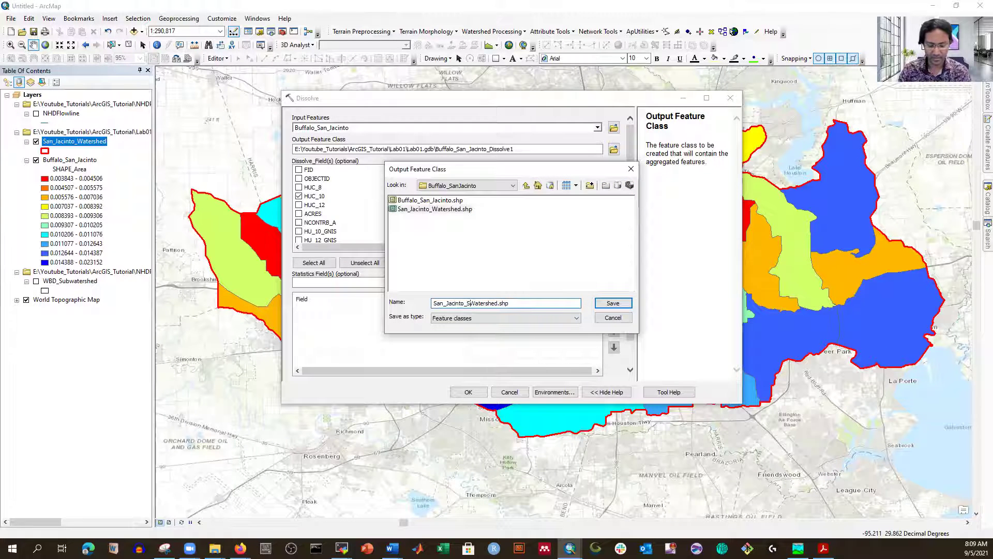
click(612, 304)
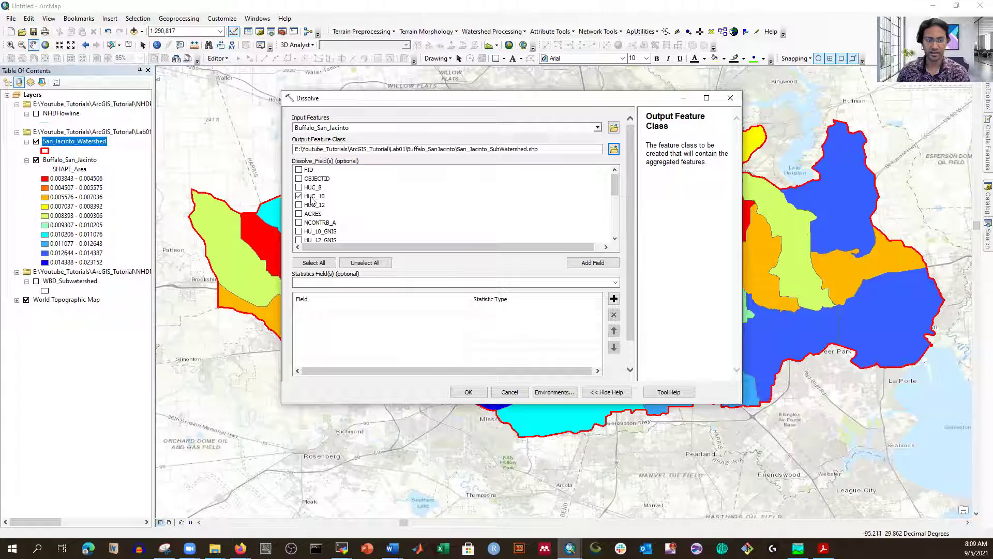
click(465, 393)
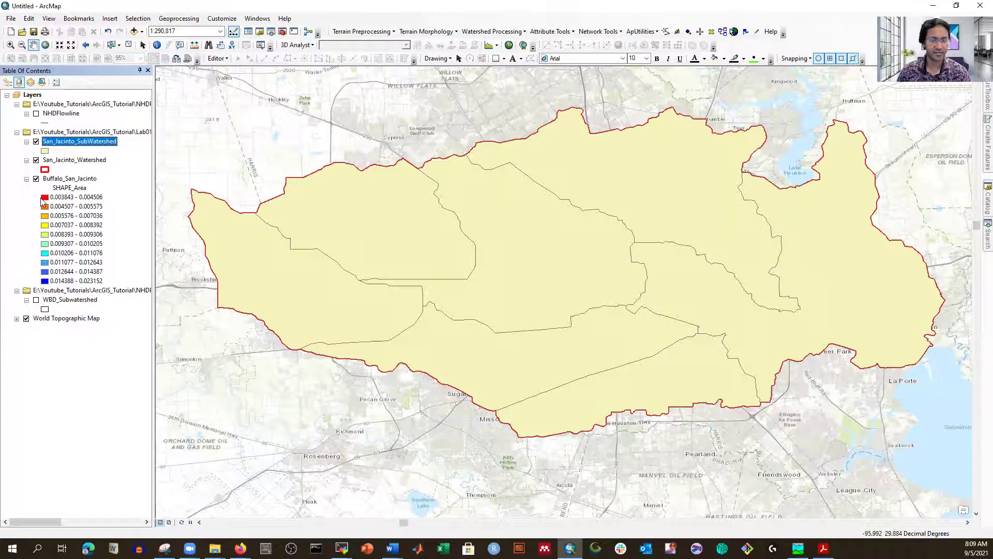
Step: Hide Buffalo_San_Jacinto and symbolize San_Jacinto_SubWatershed by unique values of HUC_10, adding all values
click(36, 178)
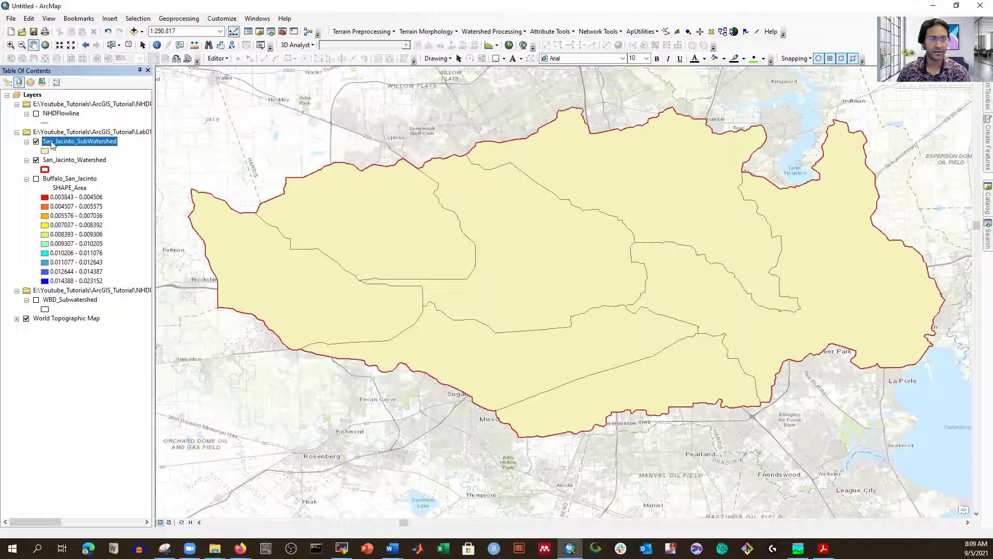
right_click(50, 143)
click(99, 357)
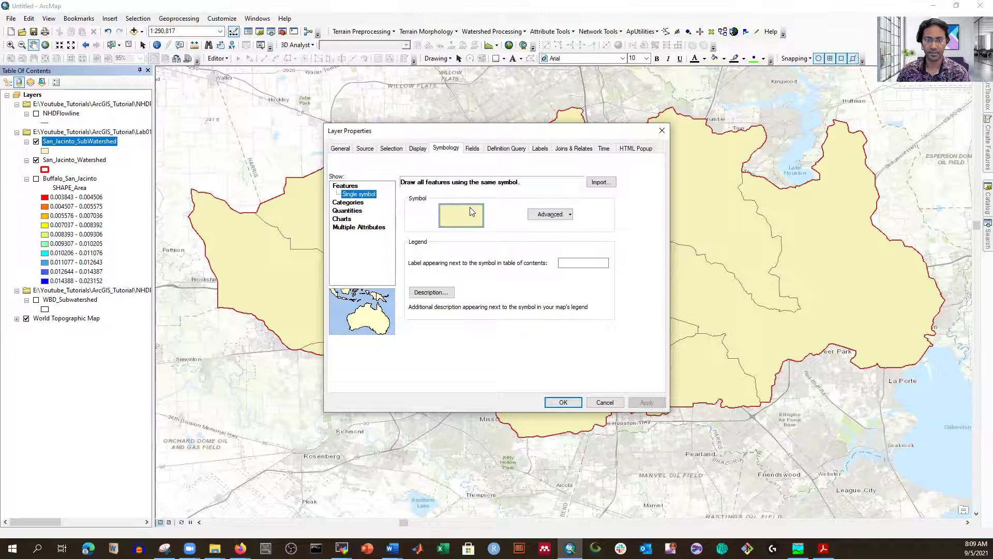
click(348, 203)
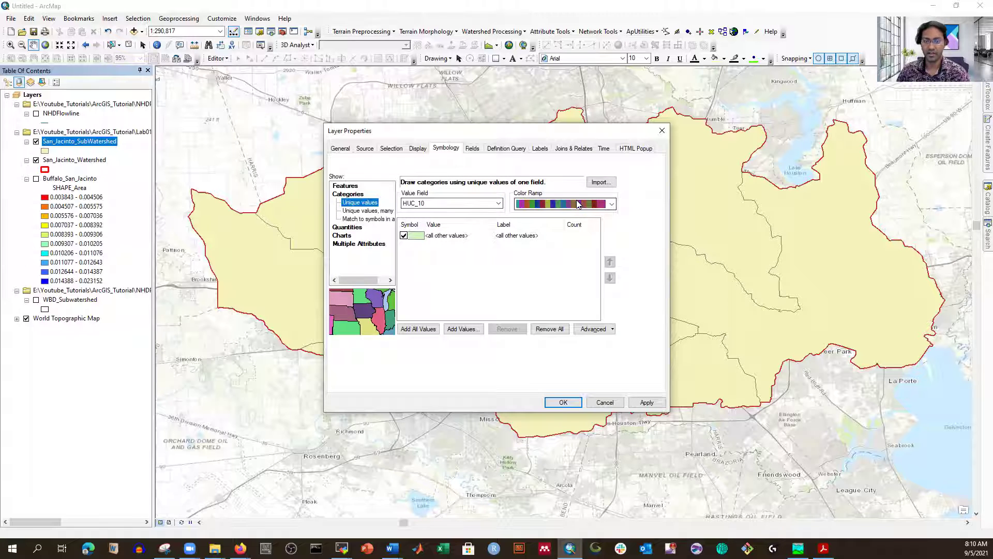
click(418, 330)
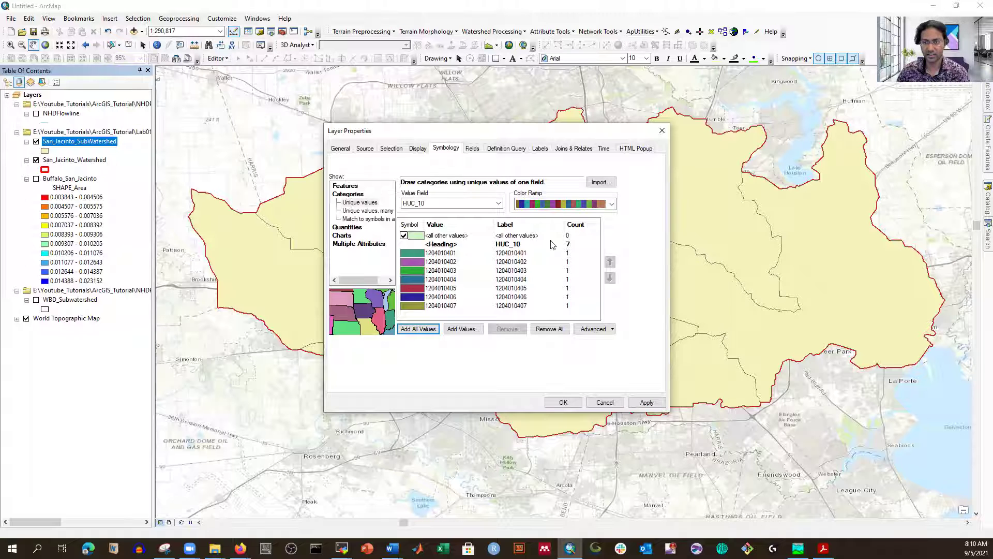
click(612, 204)
click(641, 213)
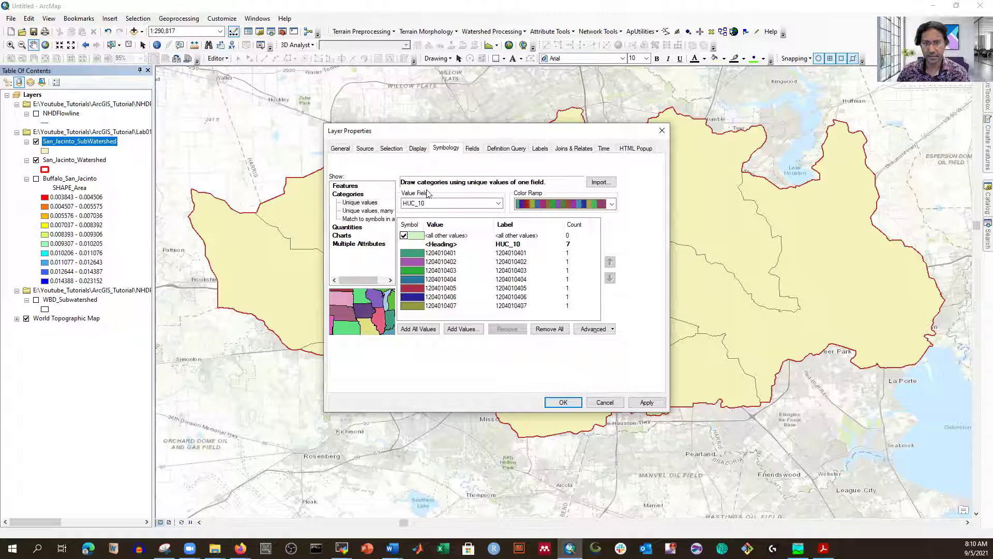
click(646, 403)
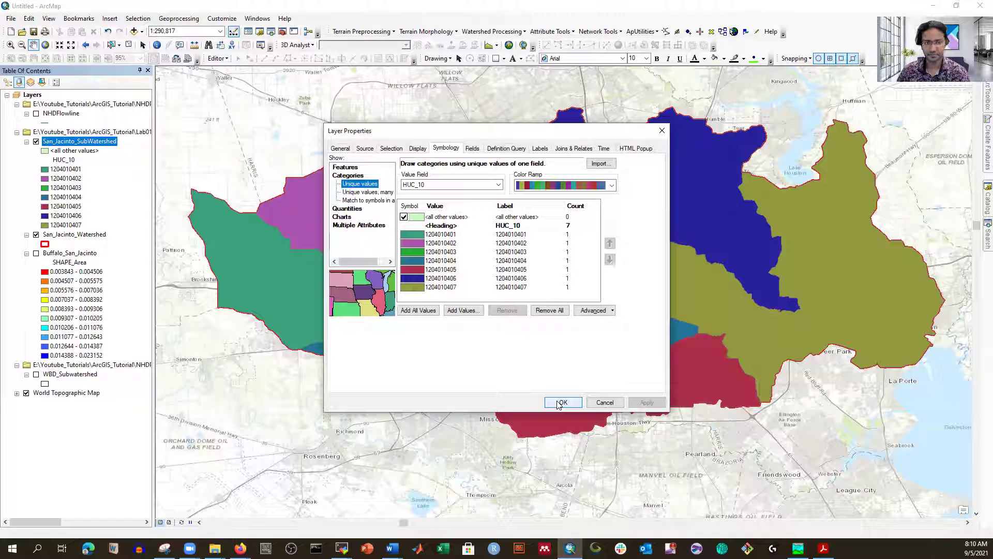
Step: Set the San_Jacinto_SubWatershed layer's transparency to 60%, after trying 50%
click(418, 149)
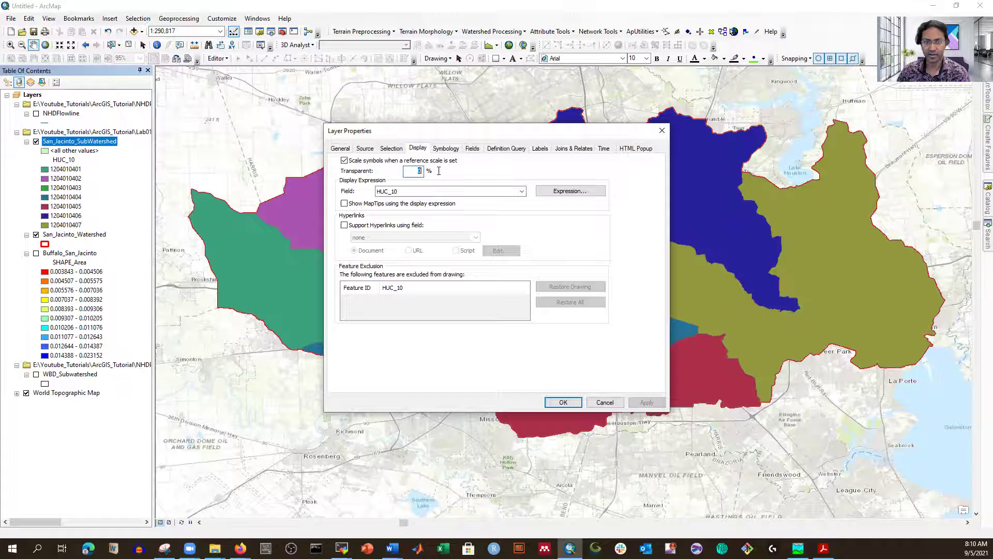
text(50)
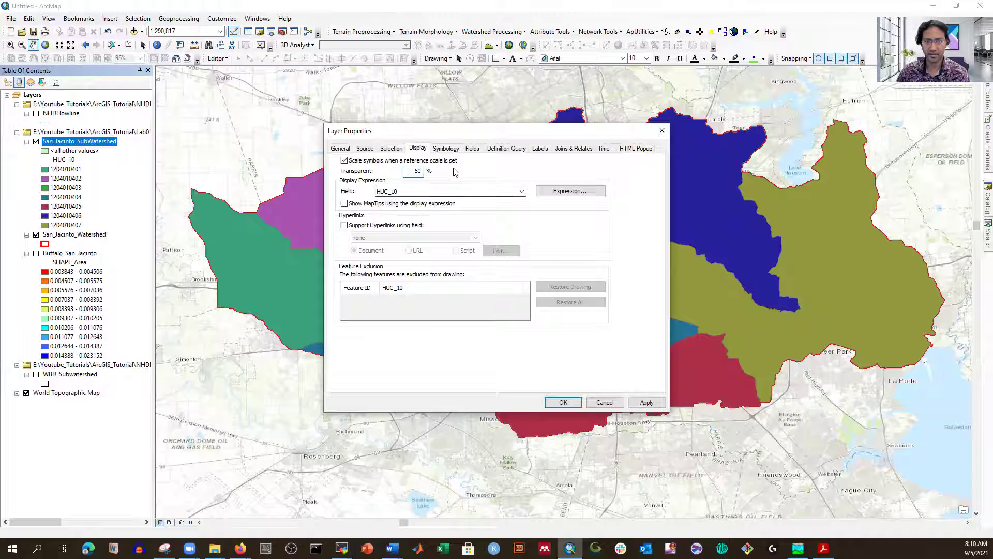
click(646, 402)
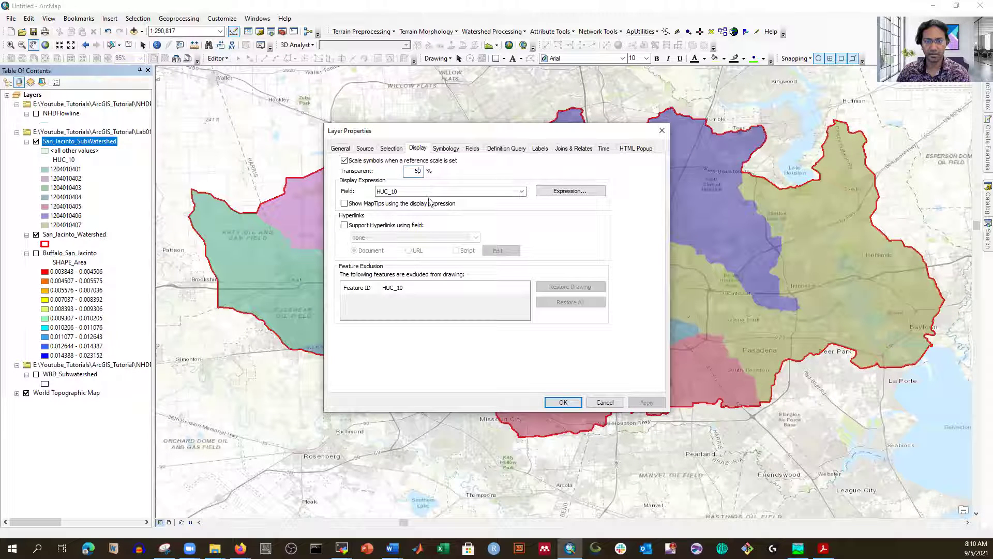
key(BackSpace)
key(BackSpace)
text(0)
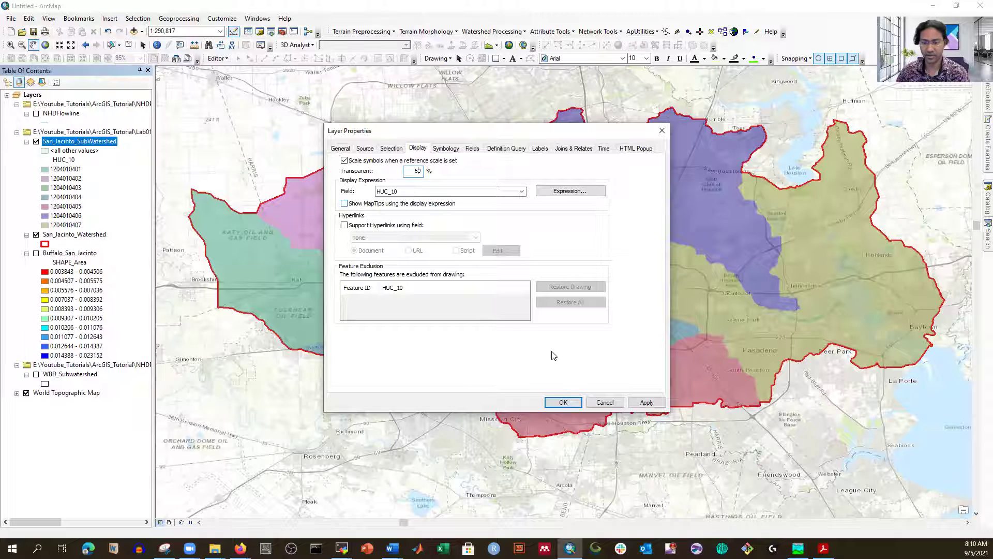
click(647, 402)
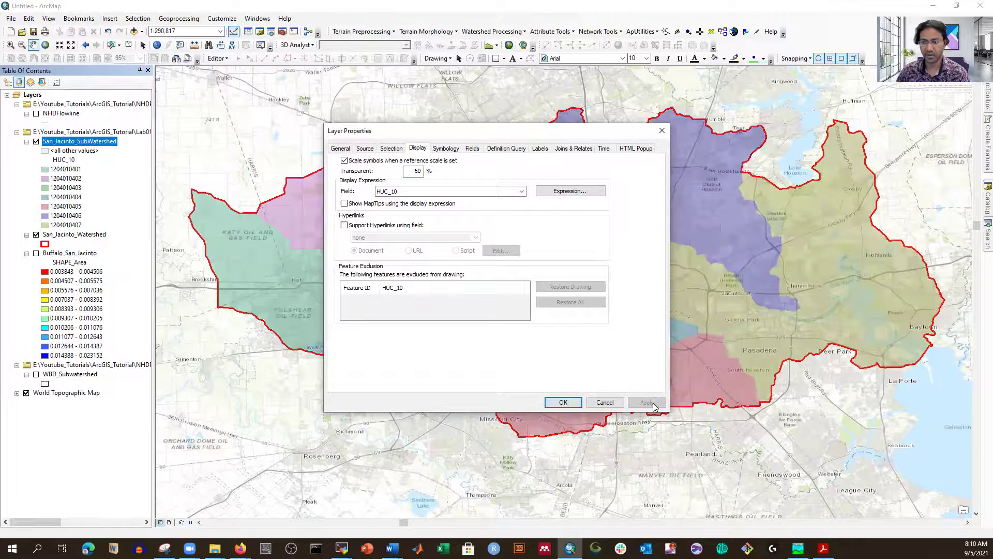
click(563, 402)
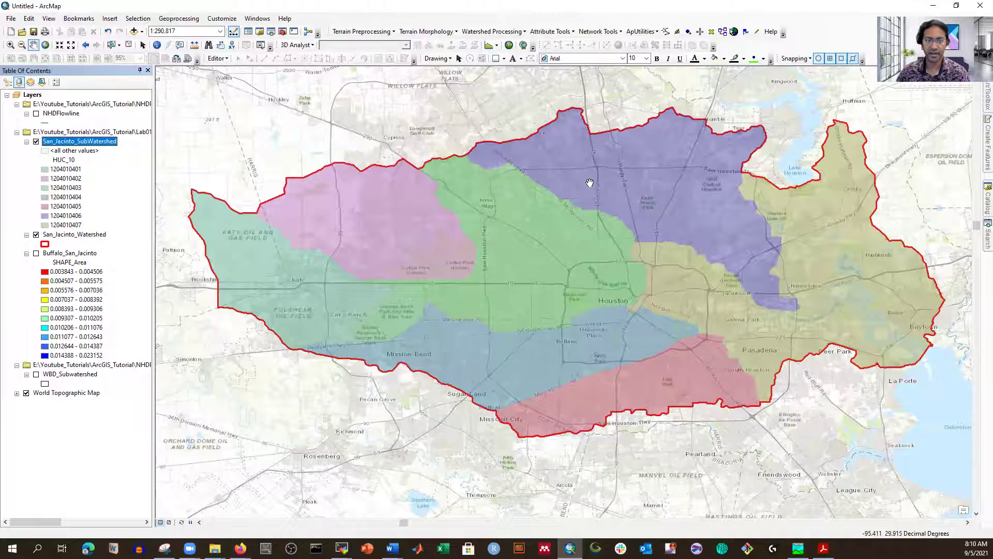
Step: Switch the map to layout view
click(168, 523)
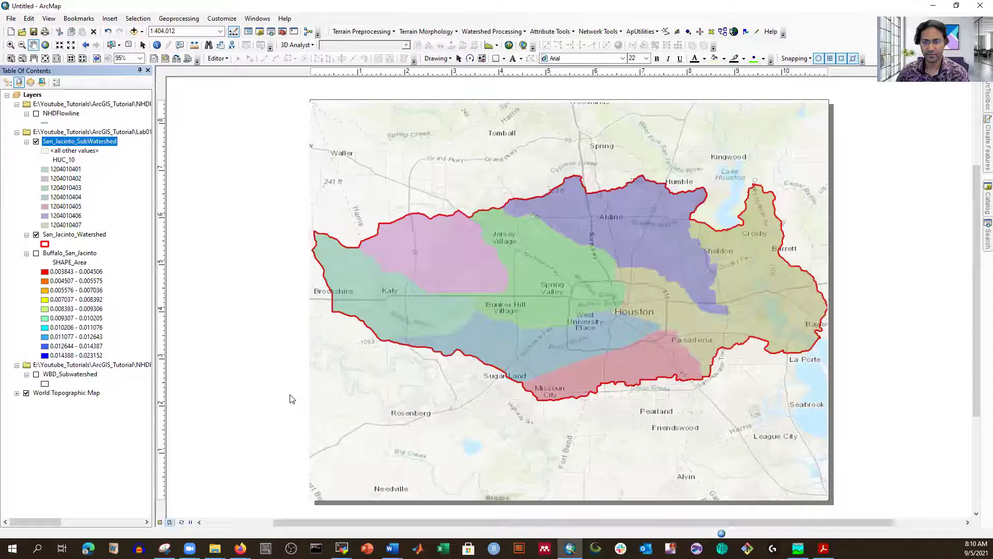
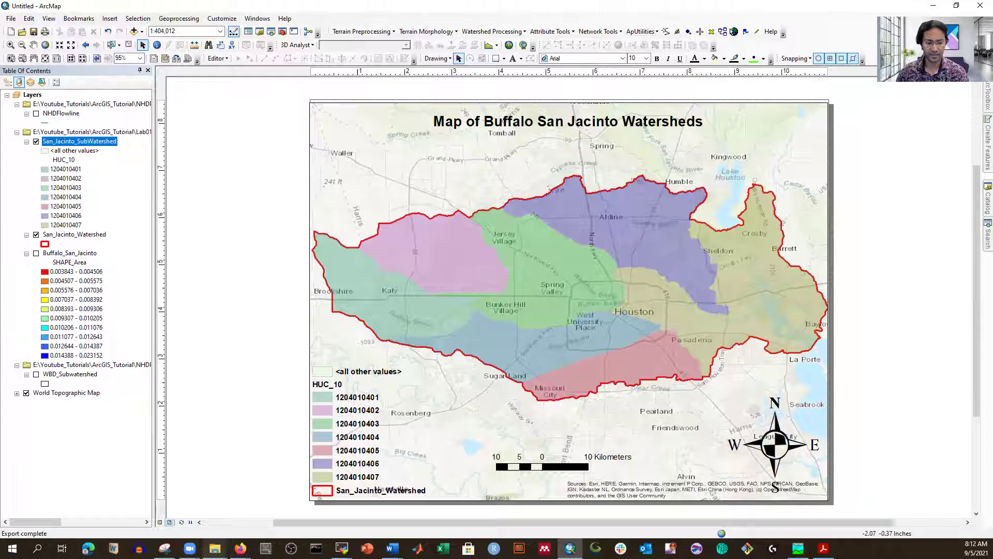
Step: Switch to the Lab01 folder in File Explorer and open the exported map image San_Jacinto_WS.png to check it
click(215, 548)
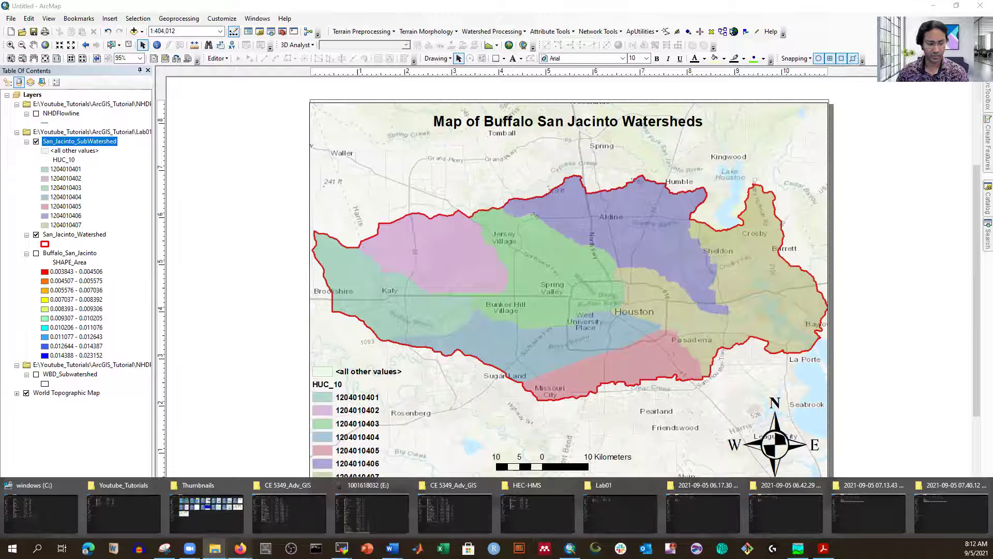
click(641, 513)
double_click(171, 100)
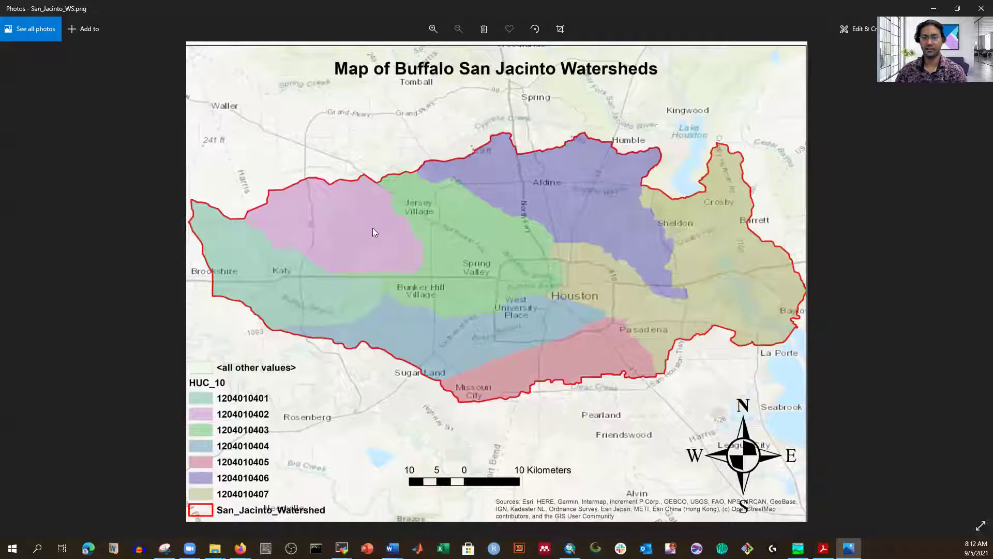
Step: Close the exported map image and switch back to ArcMap
click(979, 9)
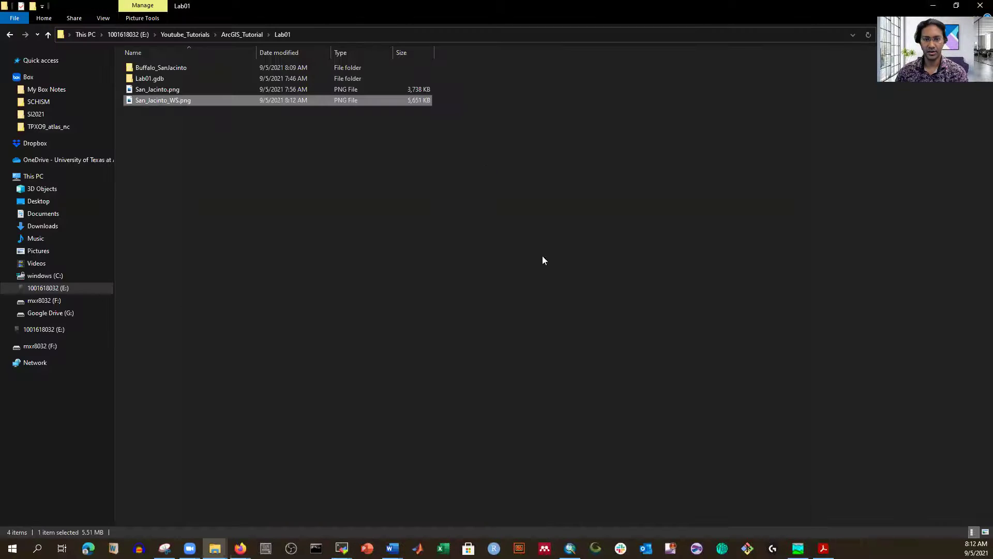
click(570, 547)
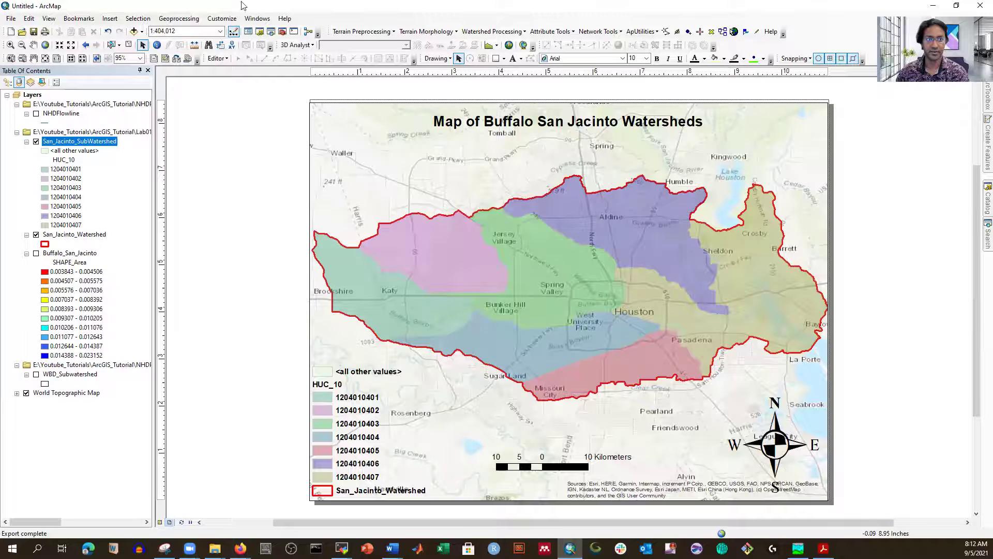
Step: Add NHDFlowline.shp to the map from the Hydrography folder under NHDPlusV21_TX_12_NHDSnapshot_05
click(134, 31)
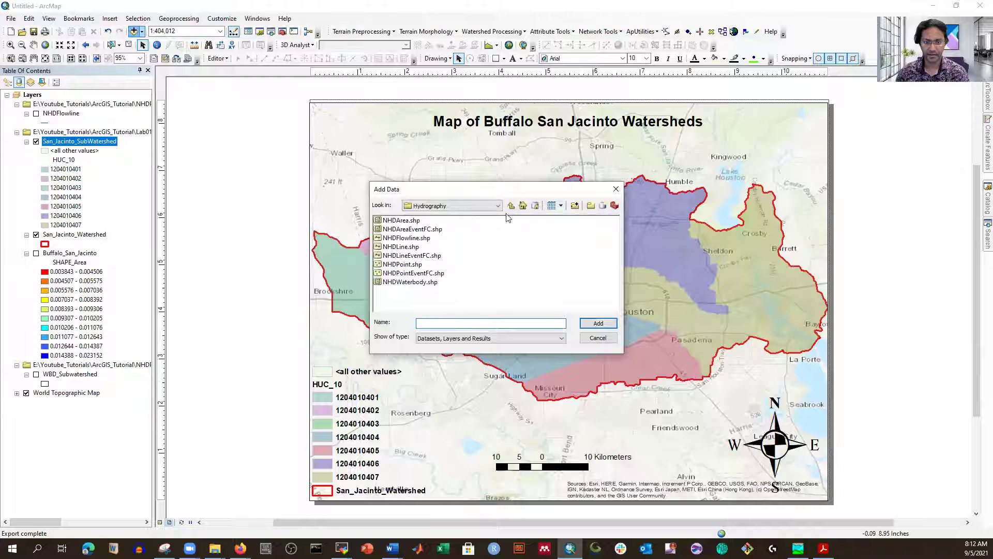
click(511, 206)
click(511, 206)
click(511, 206)
click(511, 206)
click(511, 205)
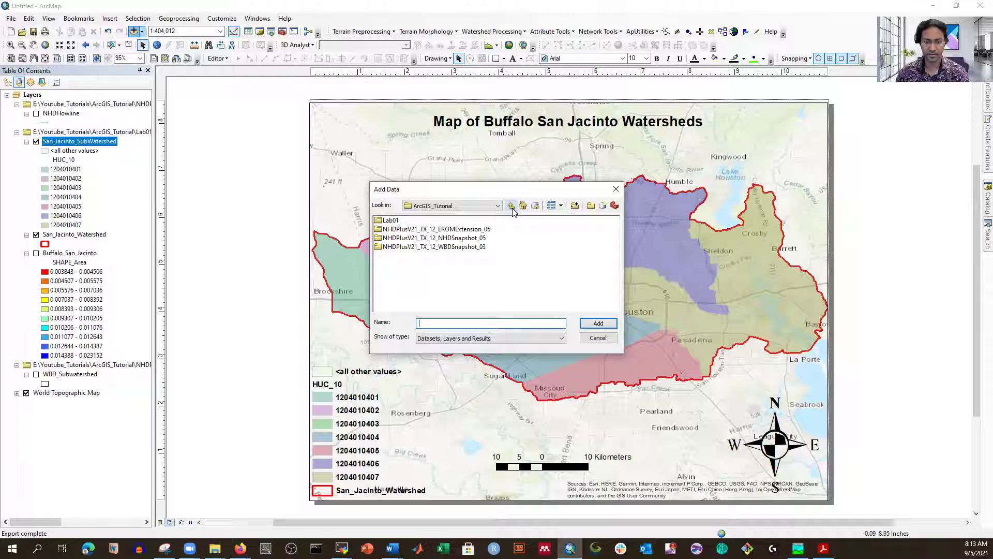
double_click(444, 241)
double_click(402, 220)
click(399, 221)
double_click(400, 221)
double_click(401, 221)
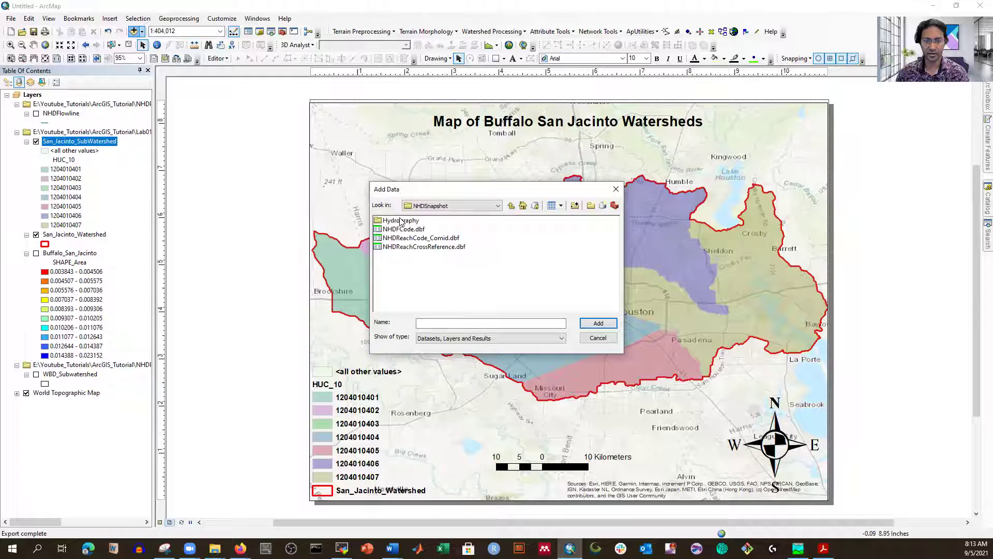
double_click(400, 221)
click(410, 239)
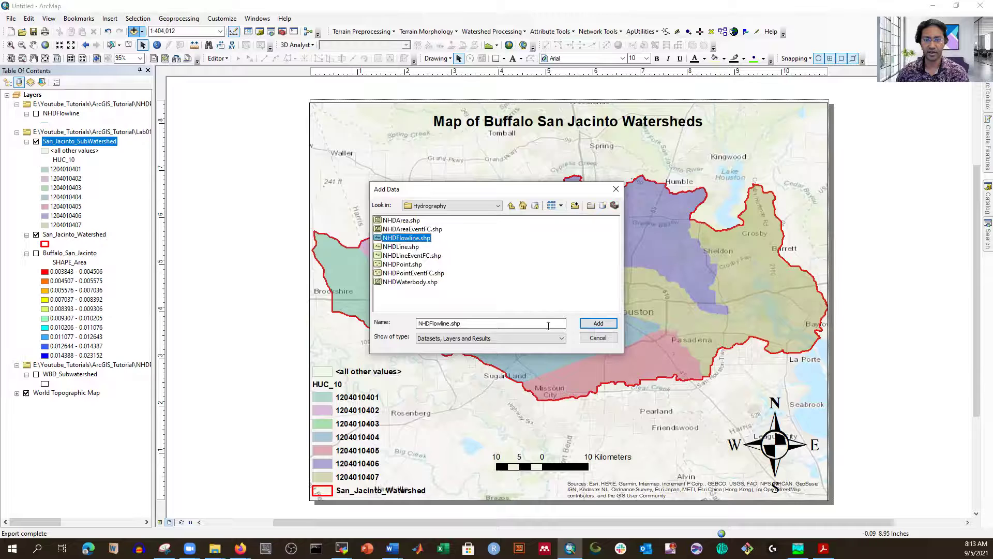
click(596, 323)
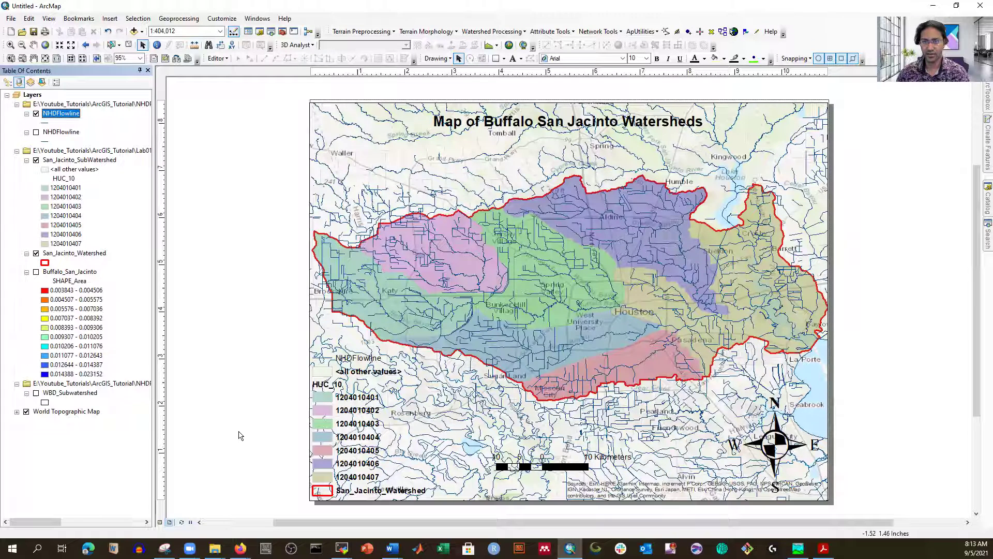
click(160, 523)
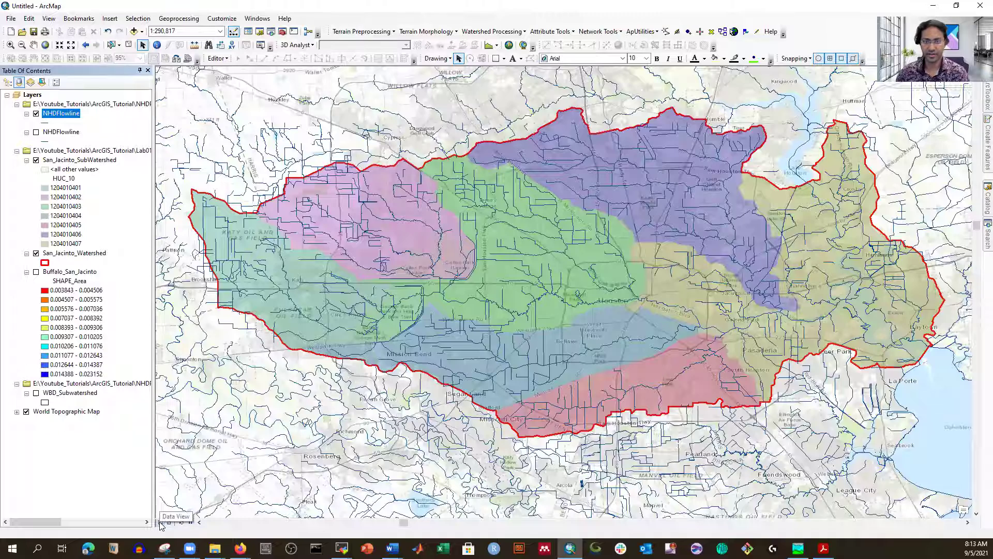
click(170, 523)
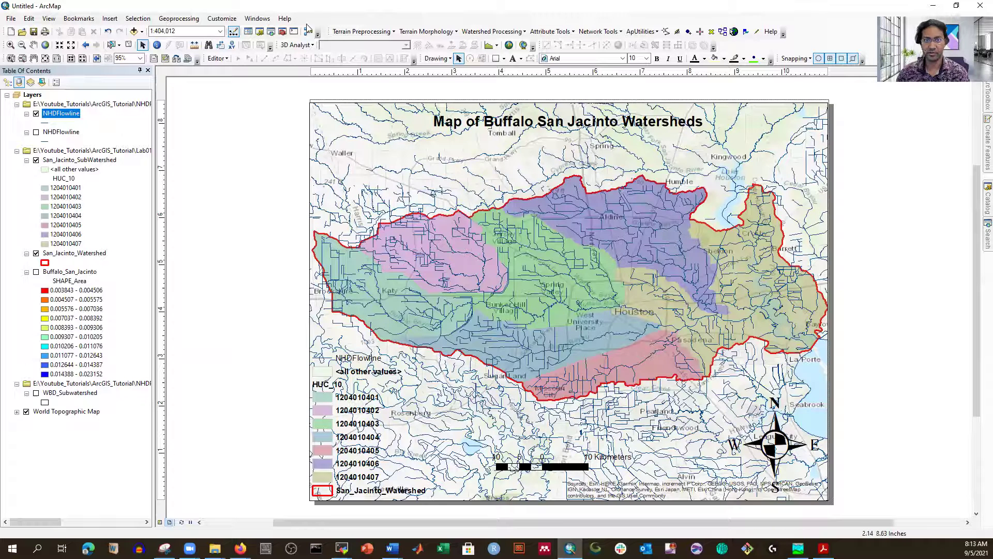
click(137, 19)
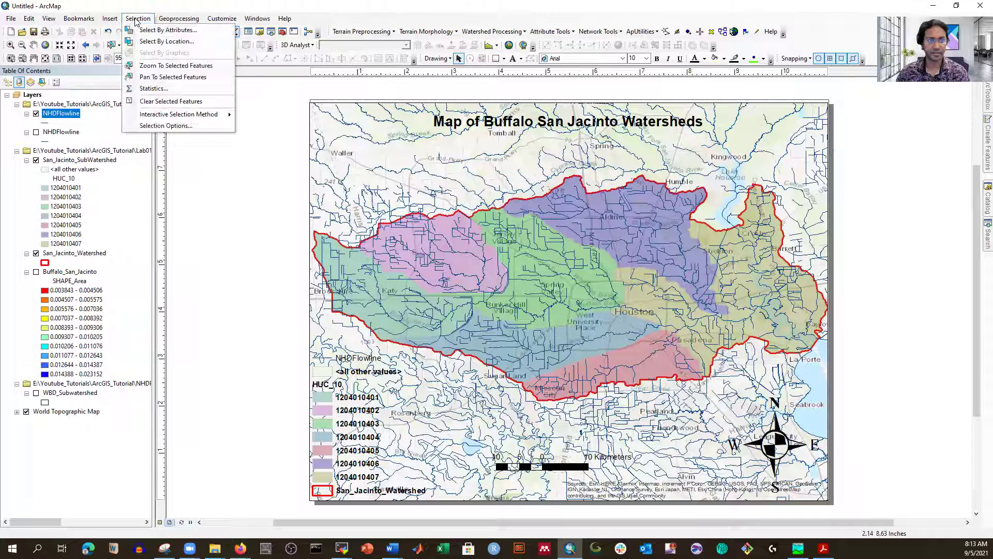
click(157, 42)
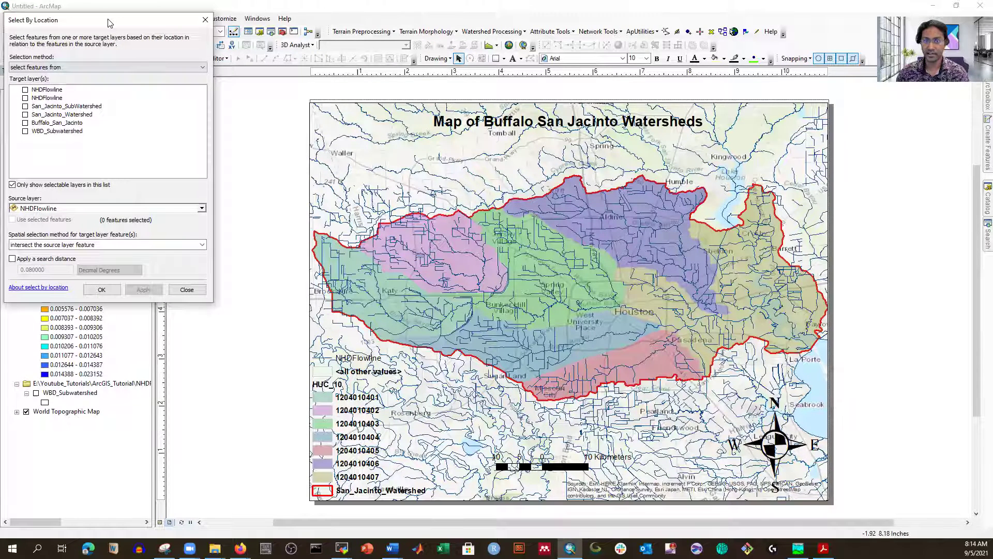
drag(110, 23, 347, 98)
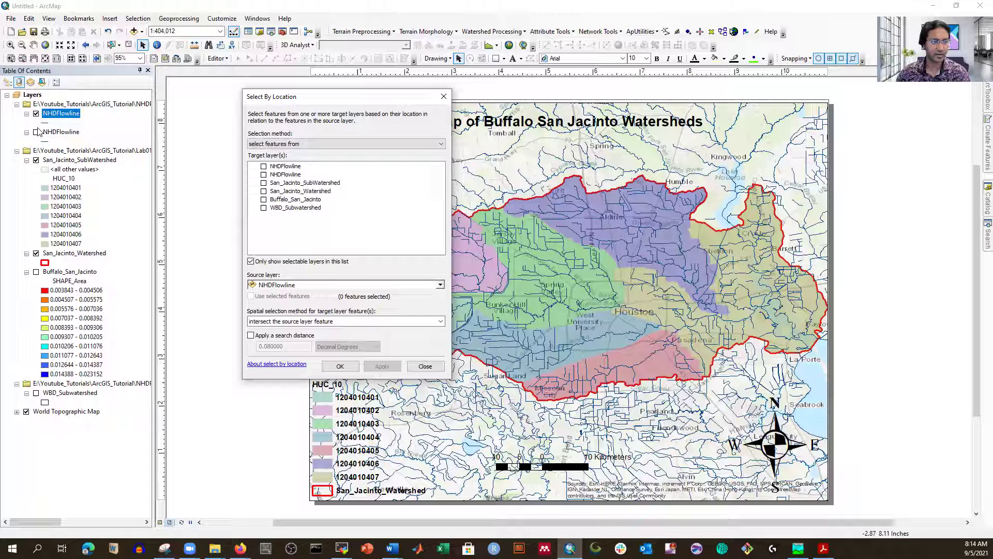
click(443, 96)
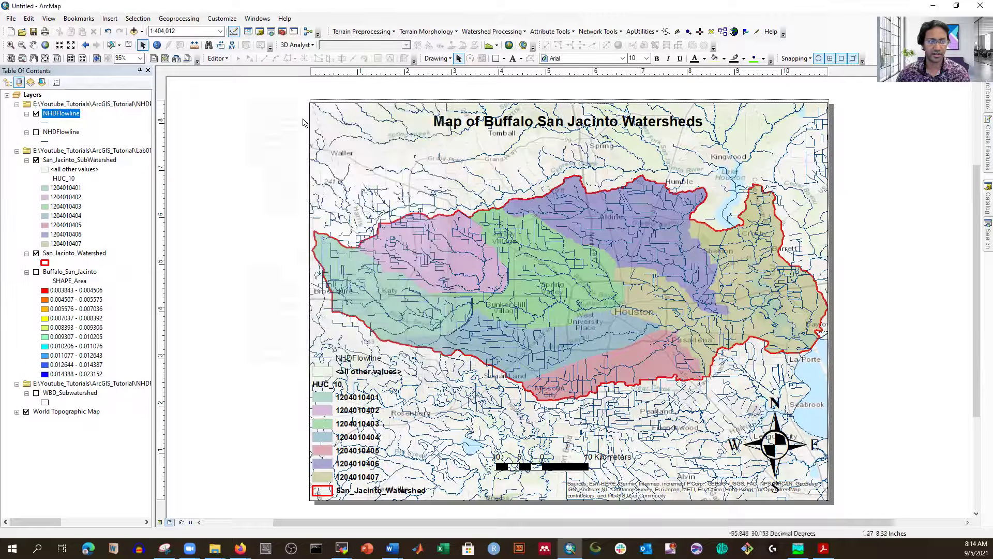
Step: Remove the duplicate NHDFlowline layer and turn on the remaining NHDFlowline layer
right_click(61, 115)
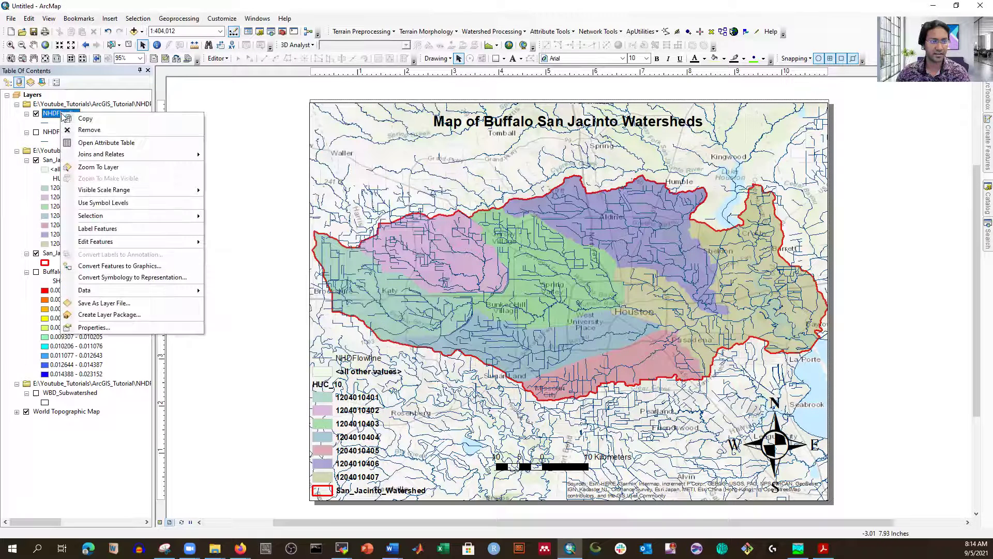
click(85, 130)
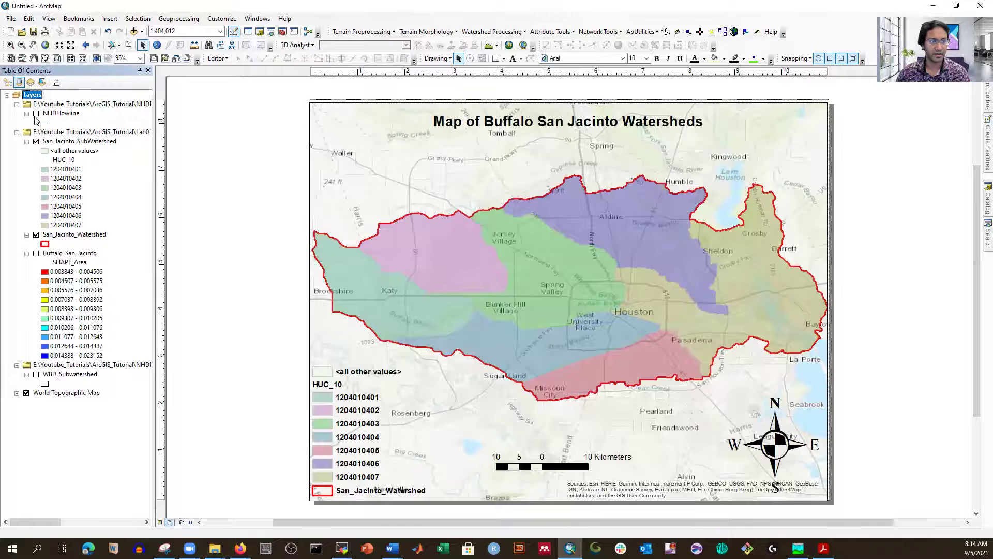
click(35, 113)
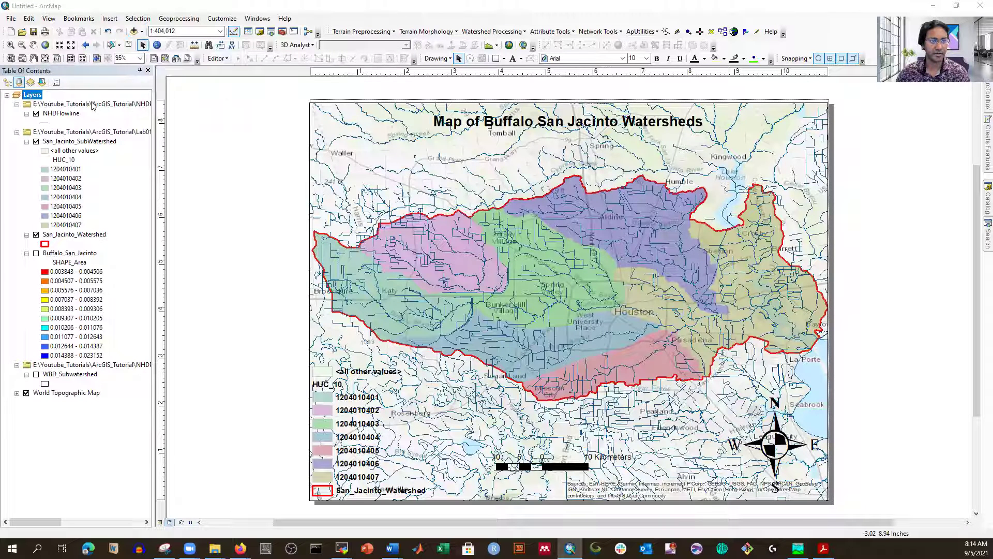
Step: Select by location the NHDFlowline features that are completely within the San_Jacinto_Watershed layer
click(136, 20)
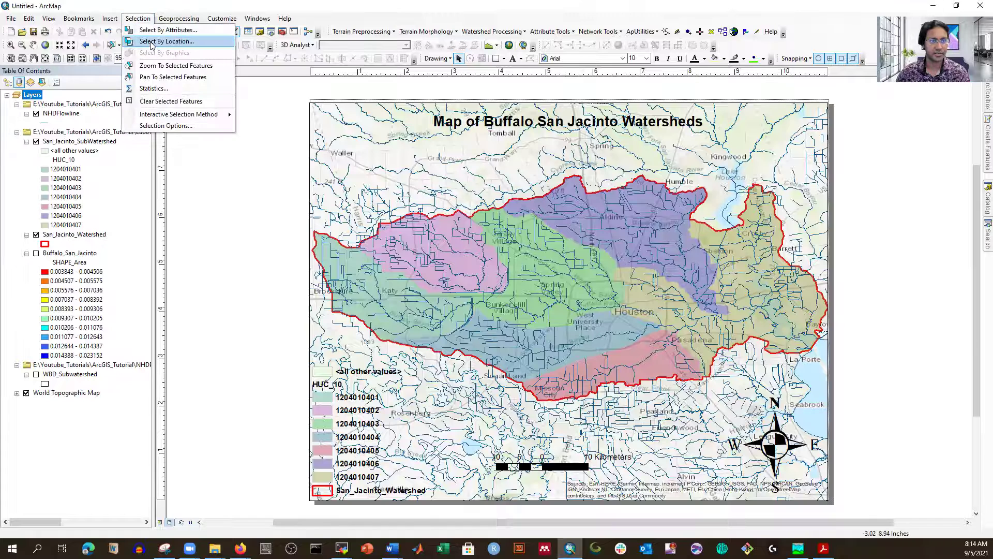
click(158, 38)
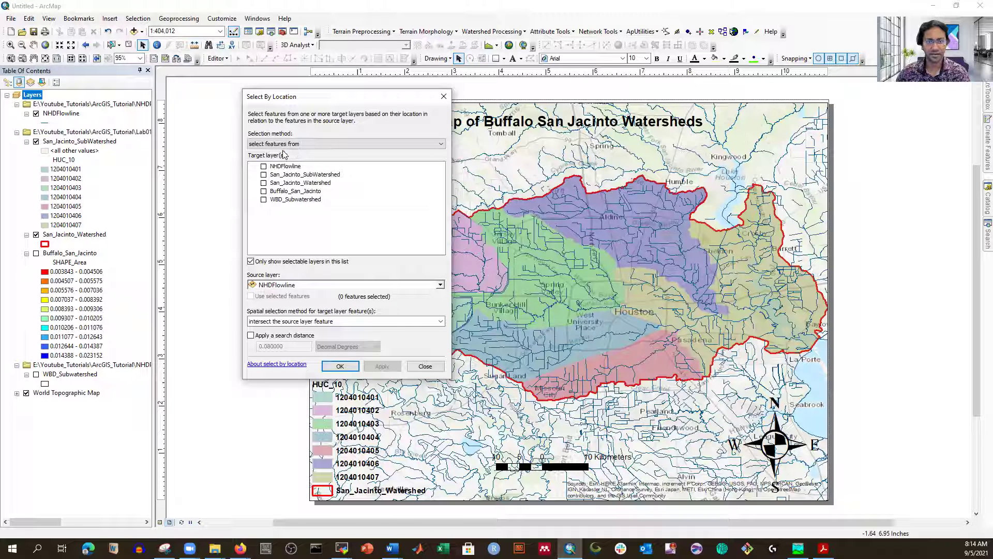
click(264, 166)
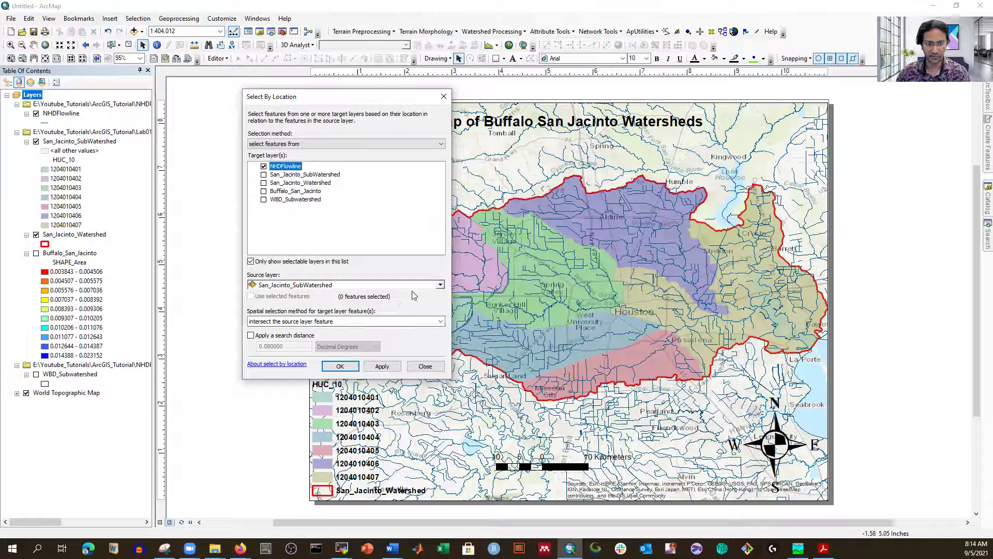
click(440, 285)
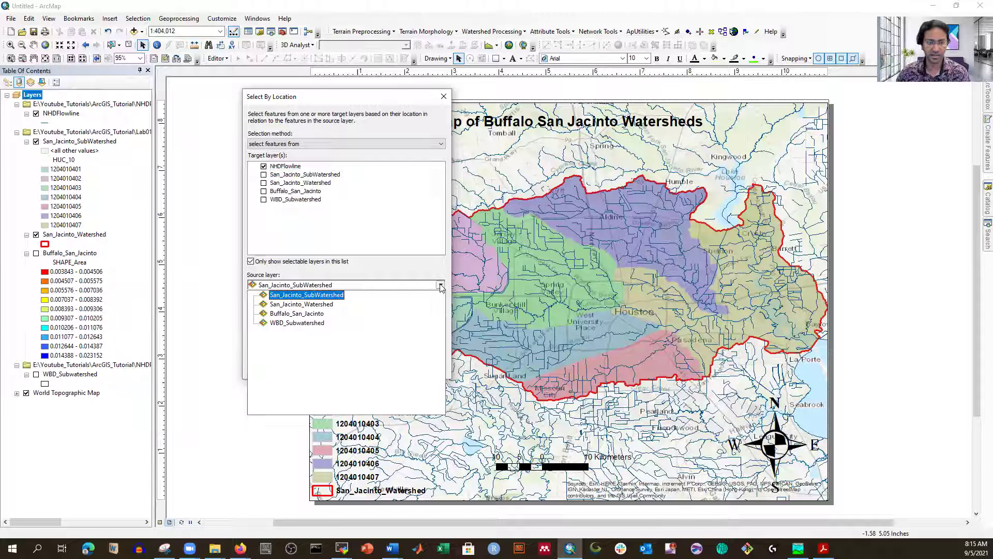
click(314, 305)
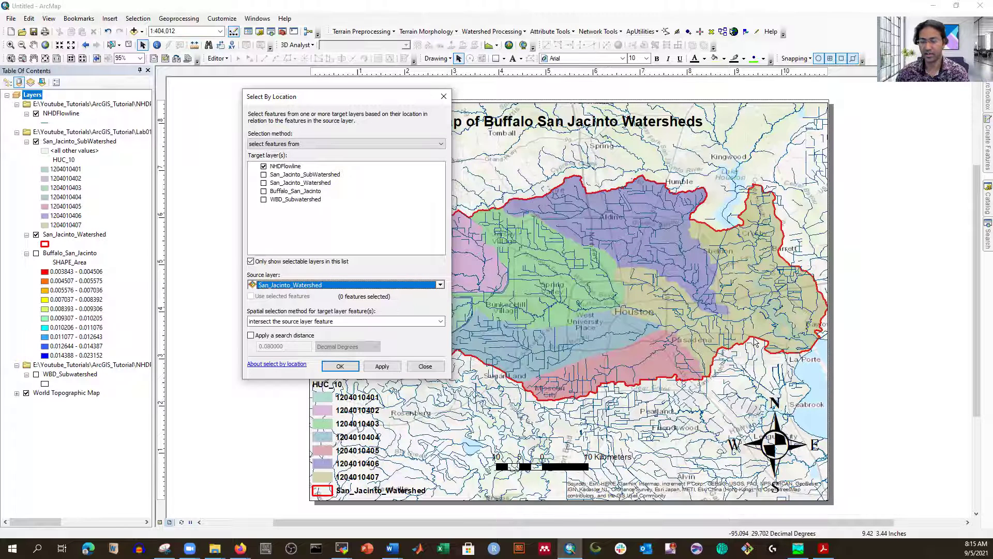
click(441, 322)
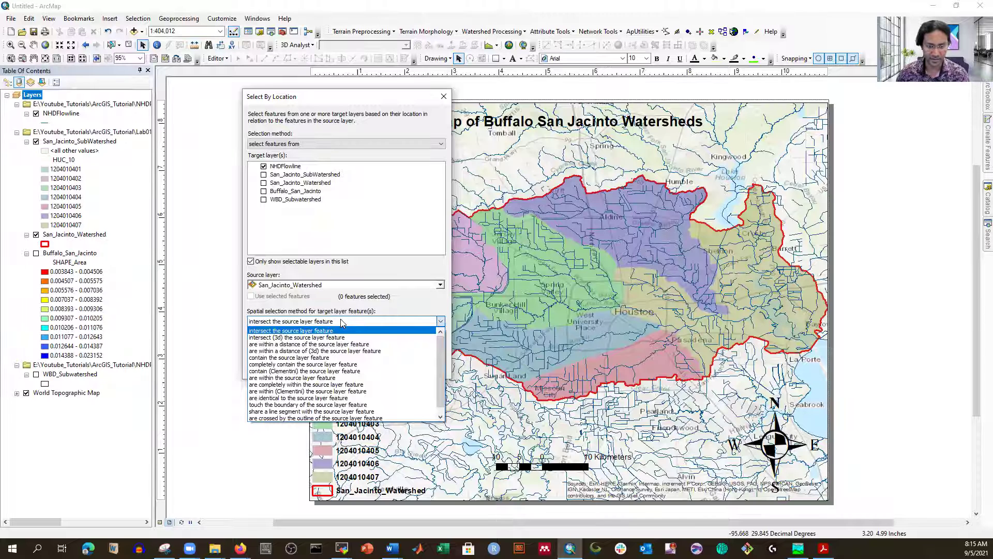
click(284, 385)
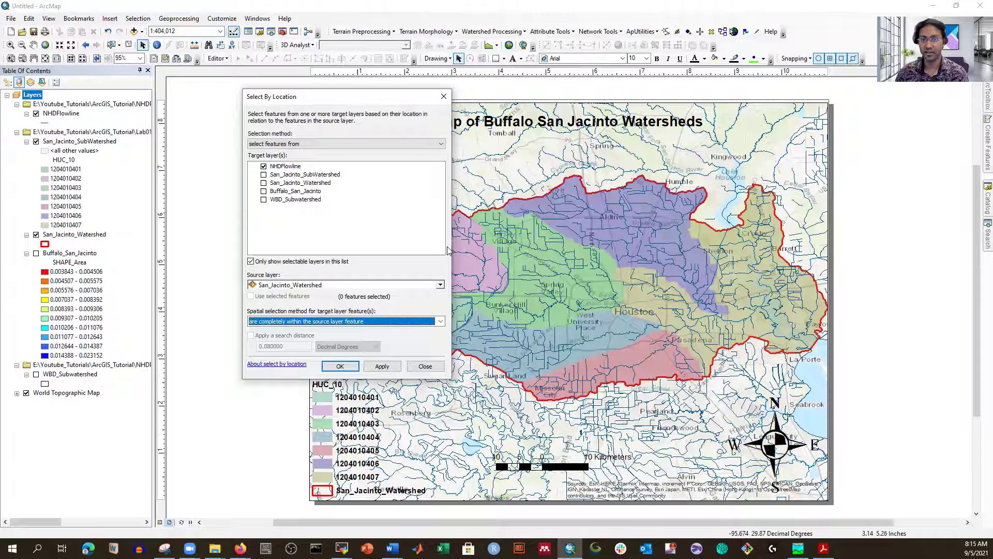
click(383, 366)
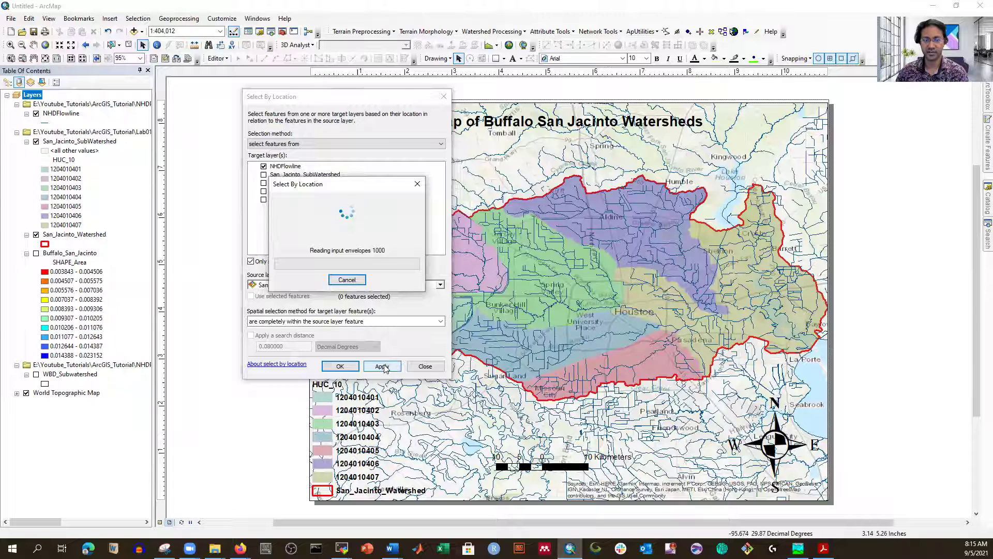
click(344, 368)
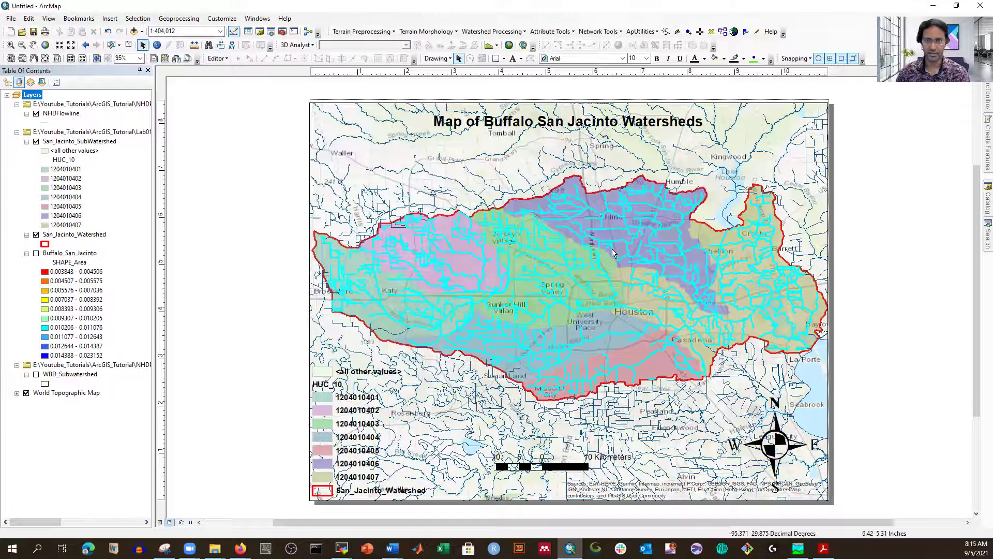
Step: Export the selected NHDFlowline features as a shapefile named Streams in the Buffalo_SanJacinto folder and add it to the map
right_click(58, 117)
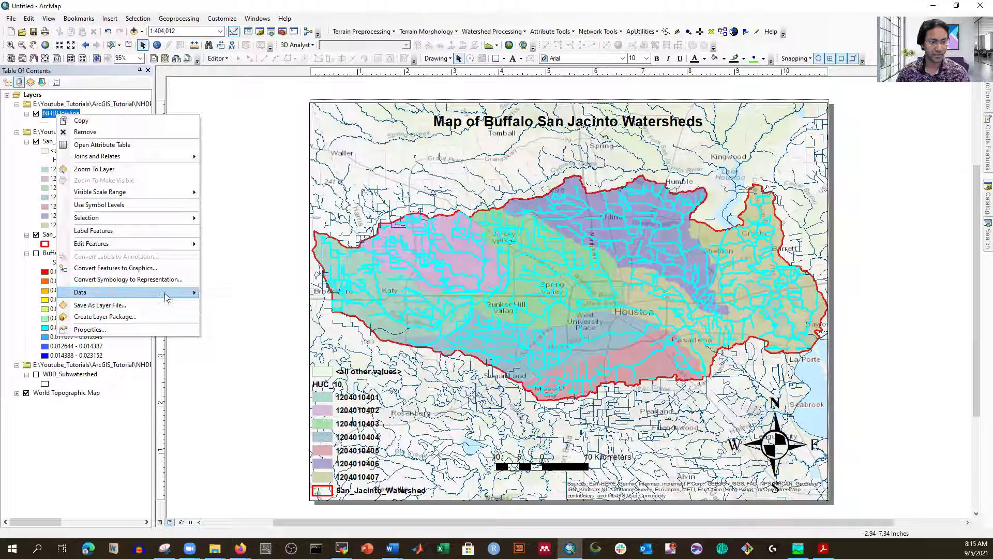
mouse_move(177, 291)
click(241, 305)
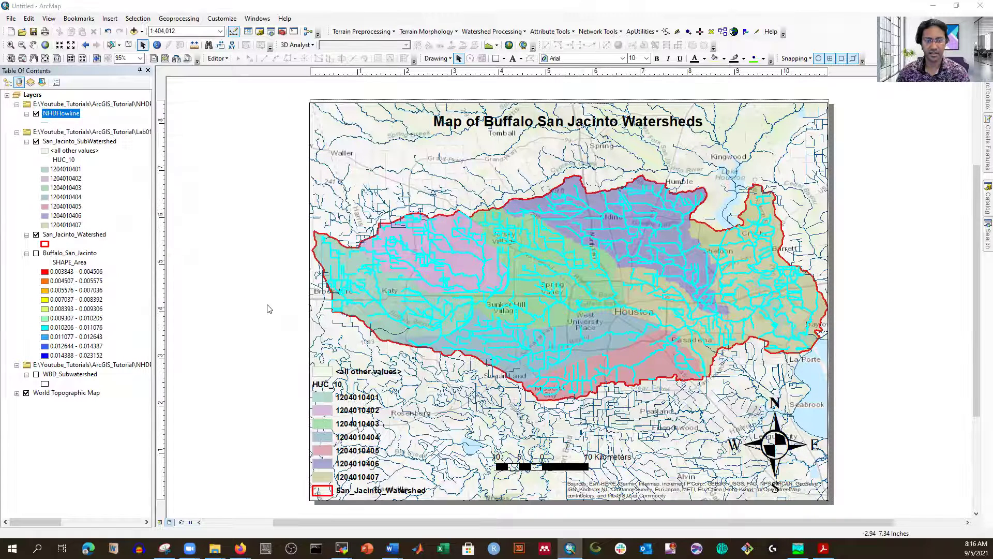
click(584, 290)
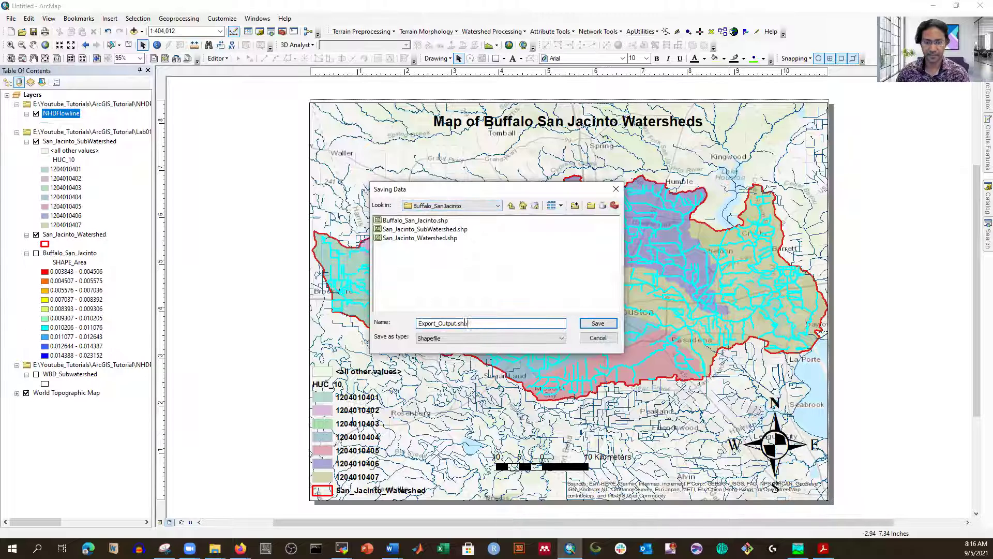
drag(464, 322, 388, 322)
text(Streams)
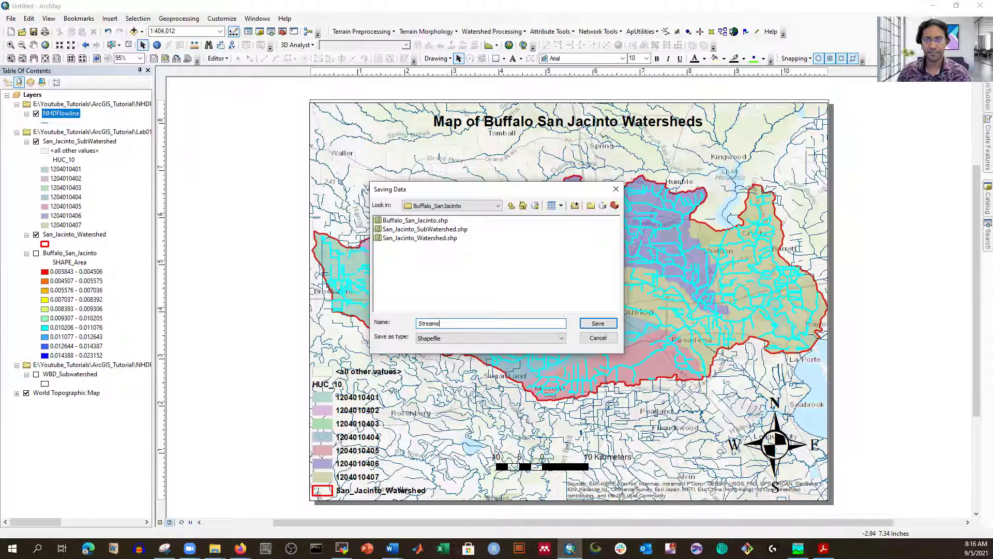
click(597, 325)
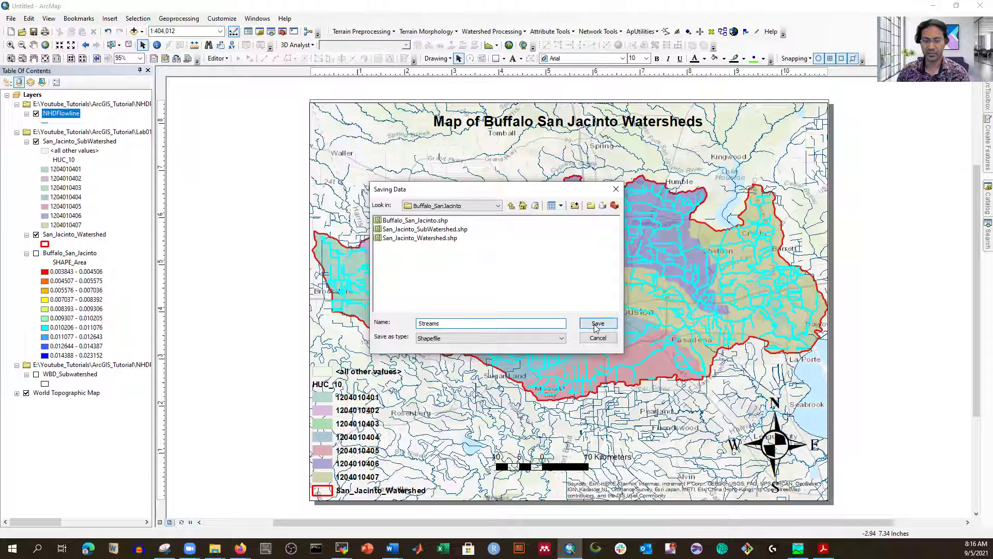
click(524, 343)
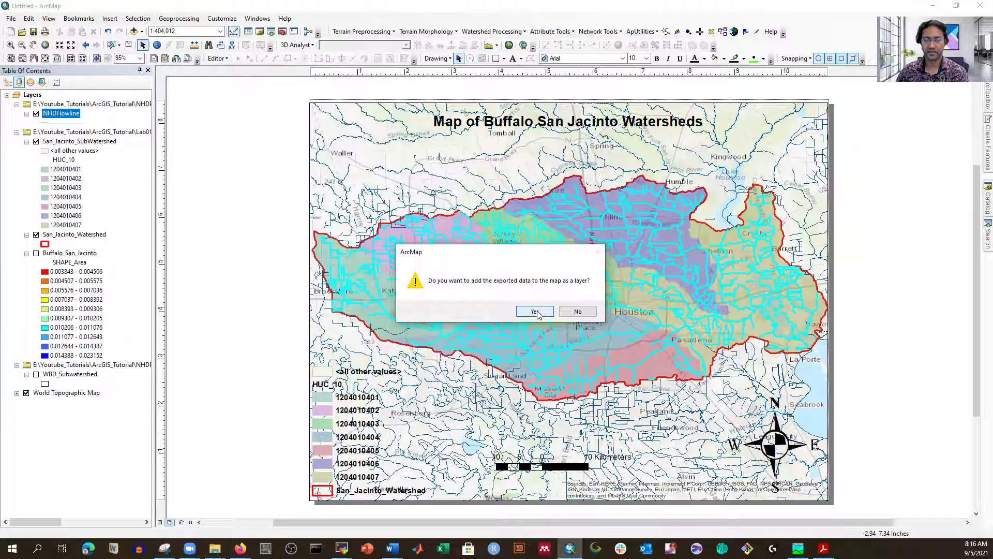
click(536, 312)
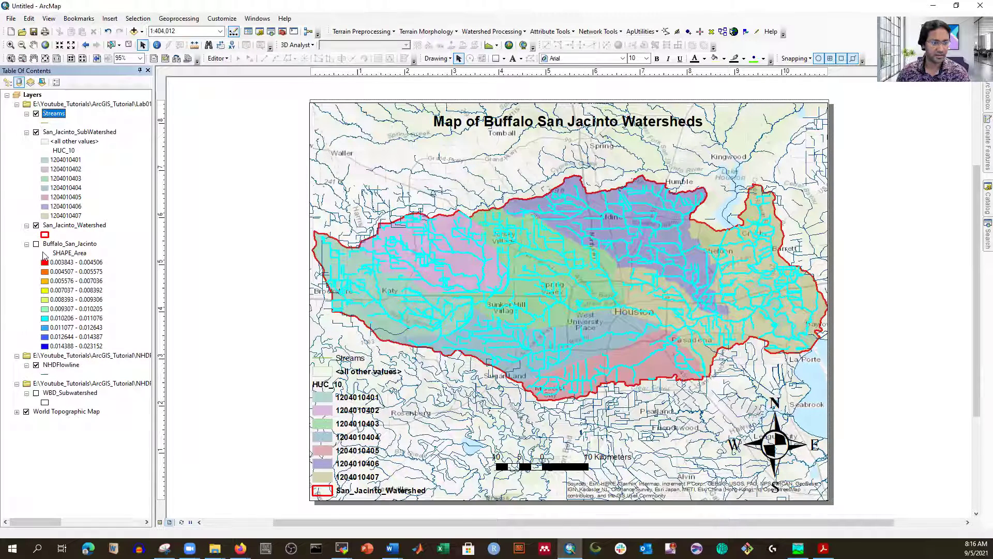
Step: Hide the NHDFlowline layer and give the Streams layer the River symbol with a width of 2
click(35, 365)
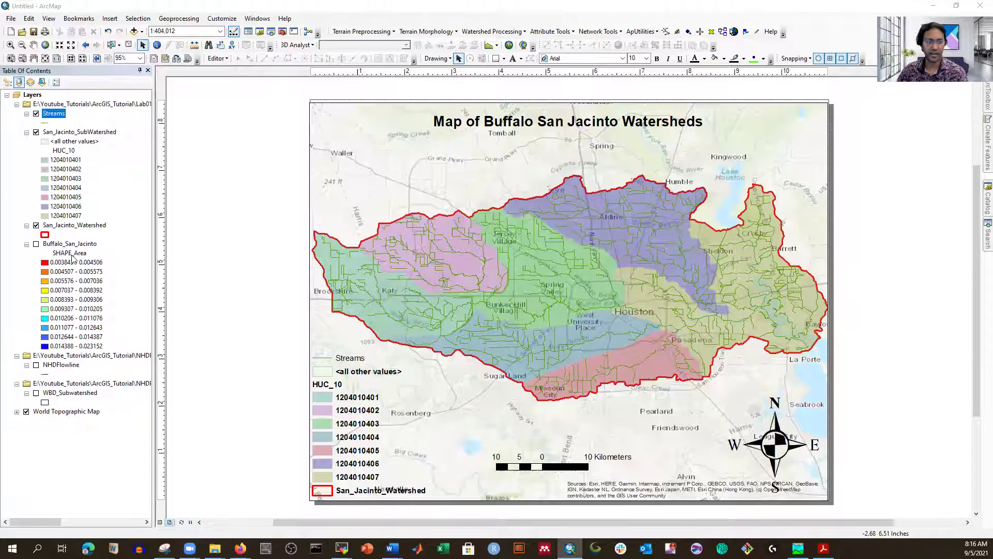
click(45, 122)
click(136, 318)
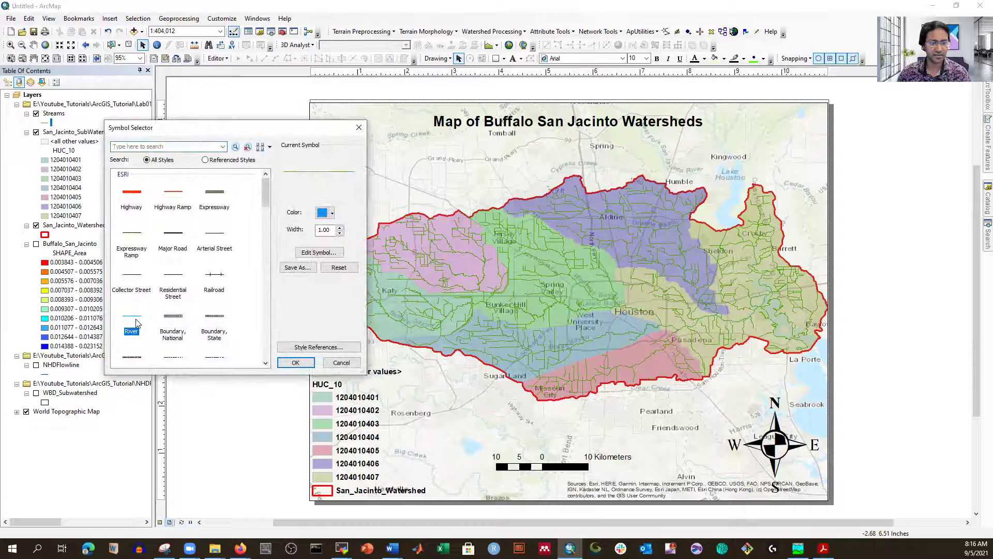
click(339, 227)
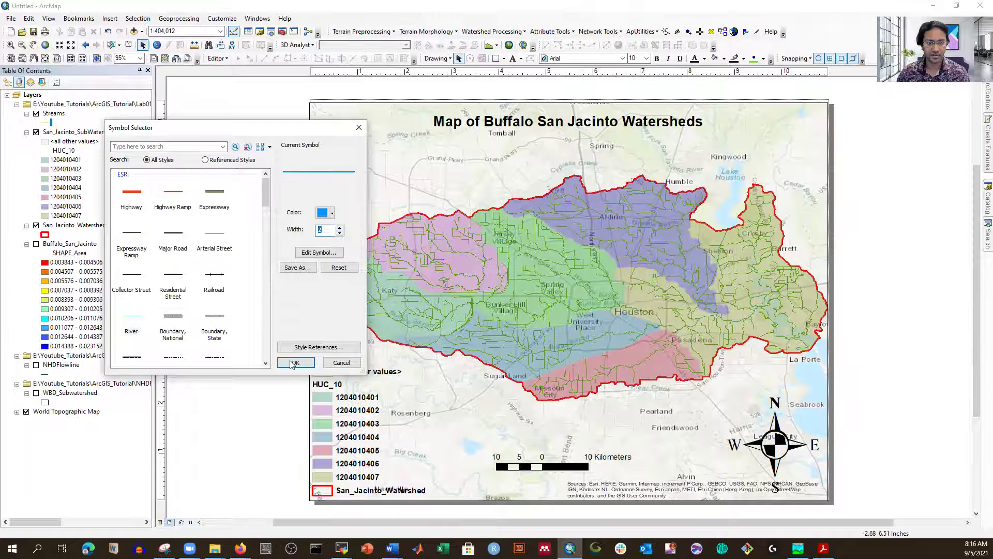